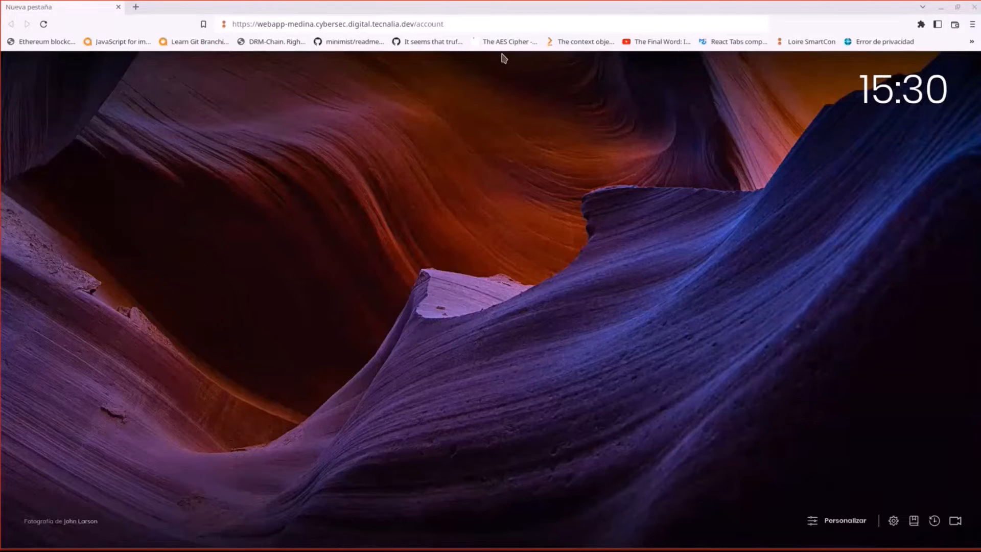
Step: Open webapp-medina.cybersec.digital.tecnalia.dev/account and connect the wallet to the Issuer connector
click(525, 17)
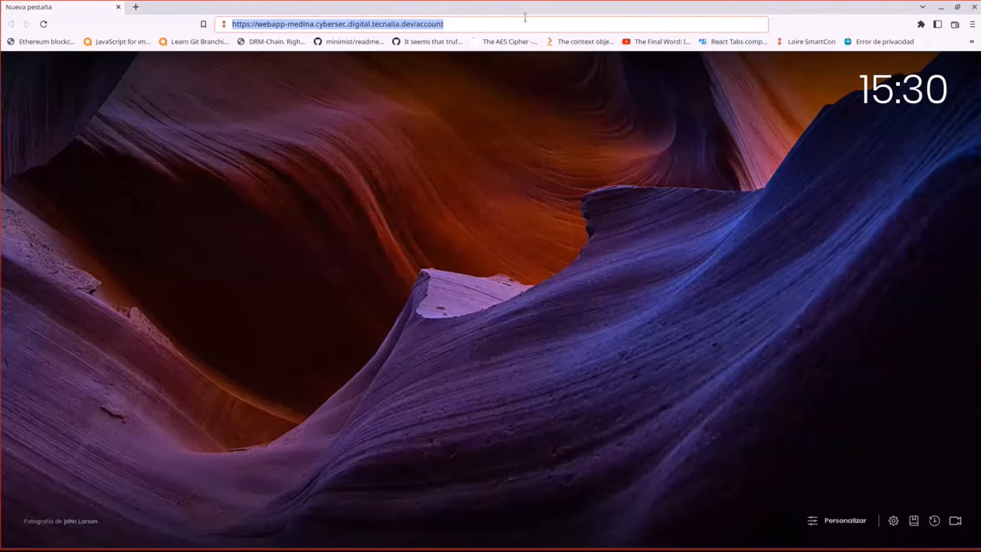
key(Return)
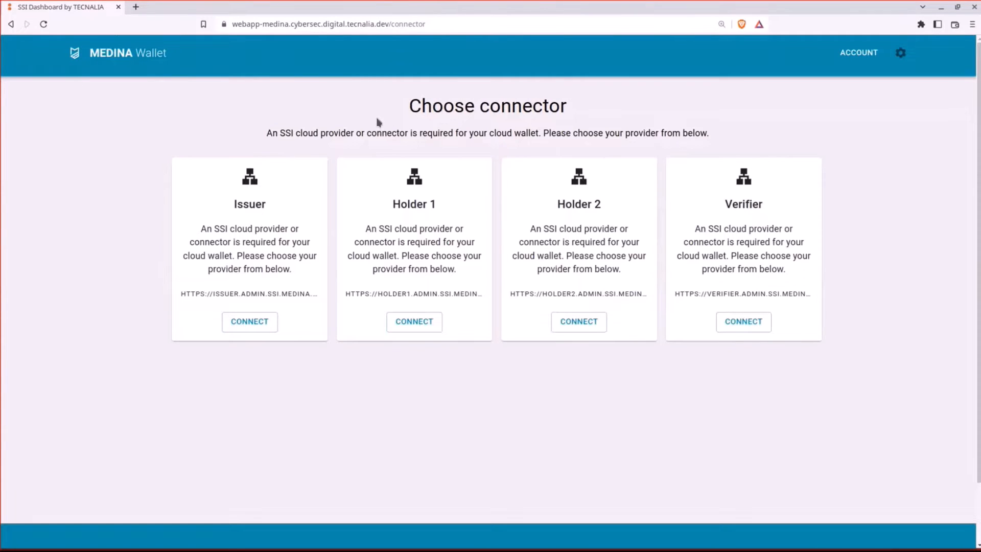
drag(380, 122, 580, 118)
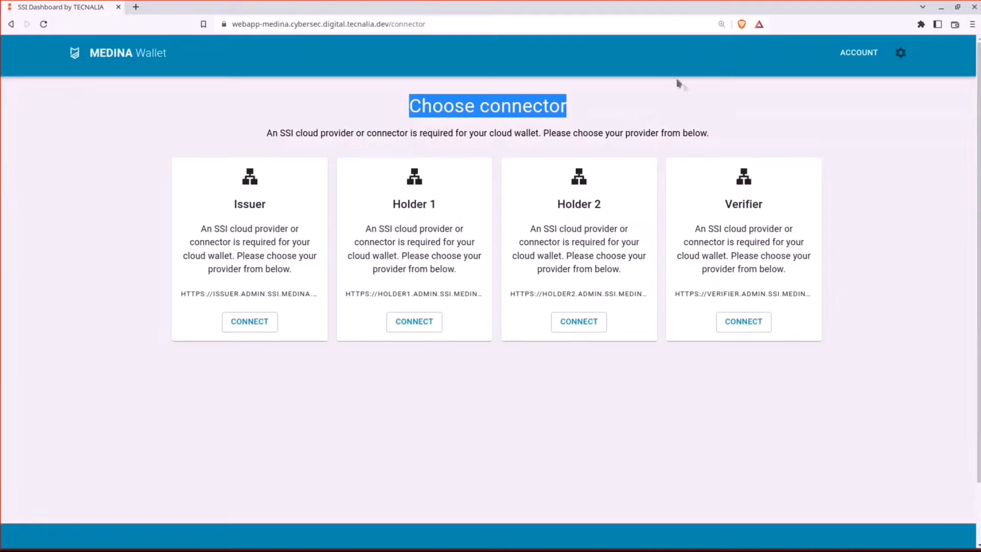
click(249, 323)
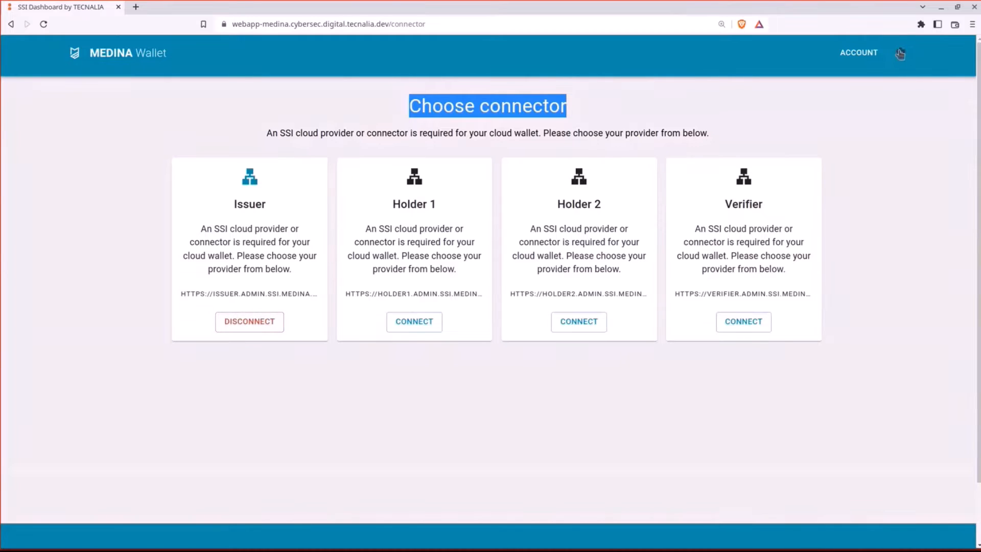
Step: Examine the status and configuration details of the connected Issuer service
click(901, 53)
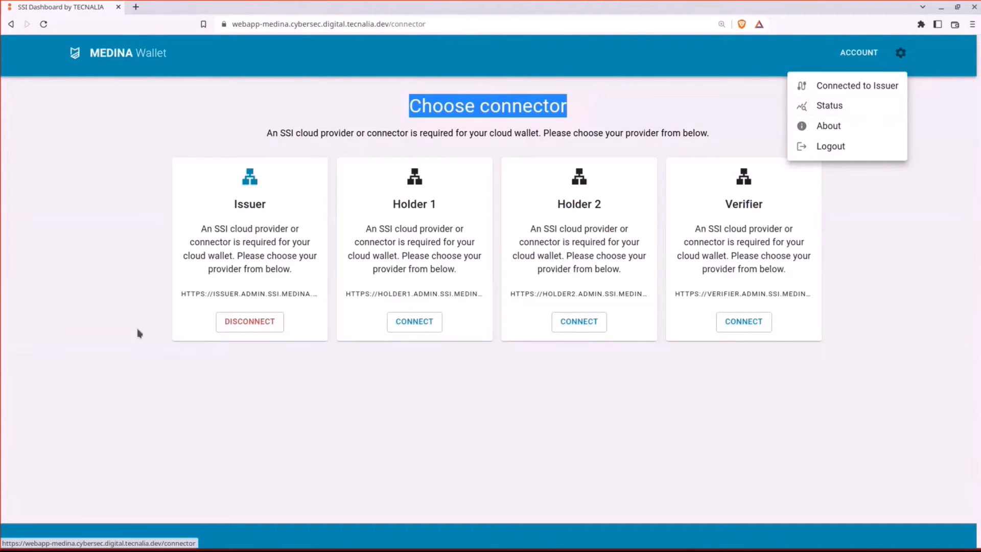
click(868, 108)
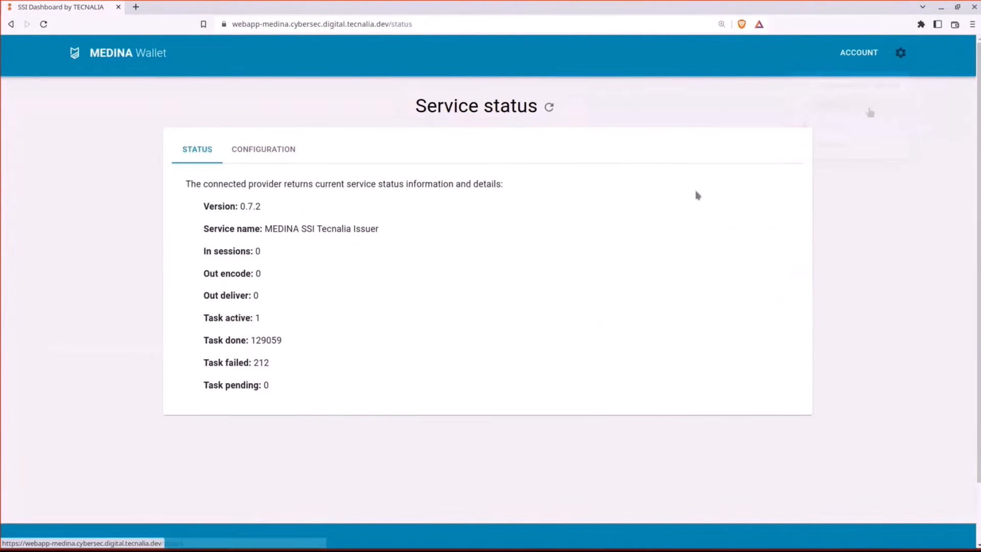
click(287, 152)
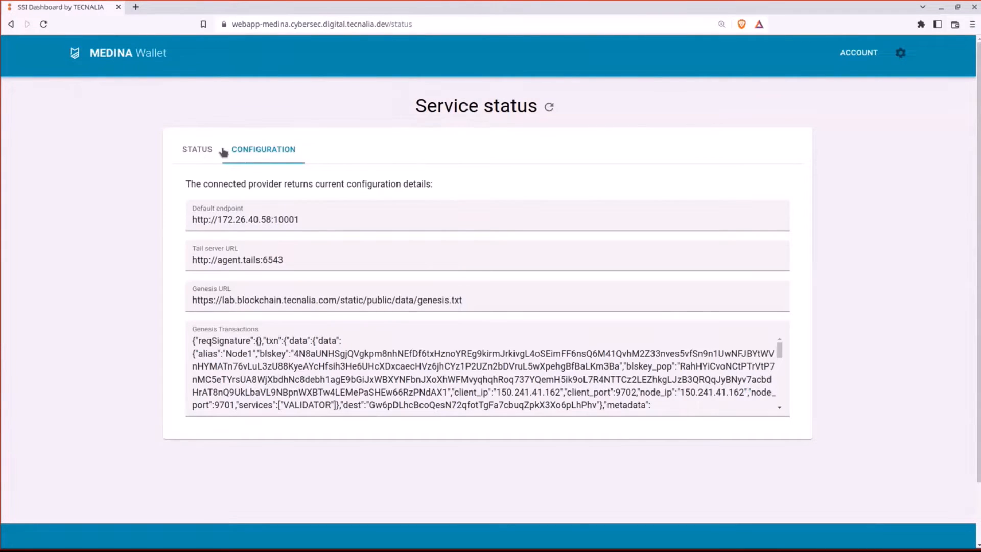
click(204, 153)
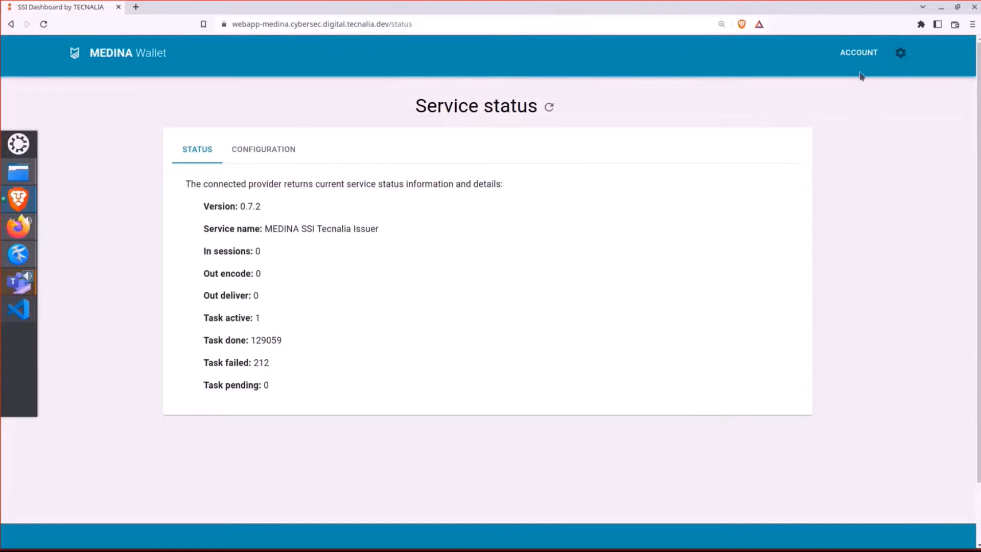
Step: Create a connection invitation in the Issuer account, view its shareable QR code, and close the share dialog
click(858, 54)
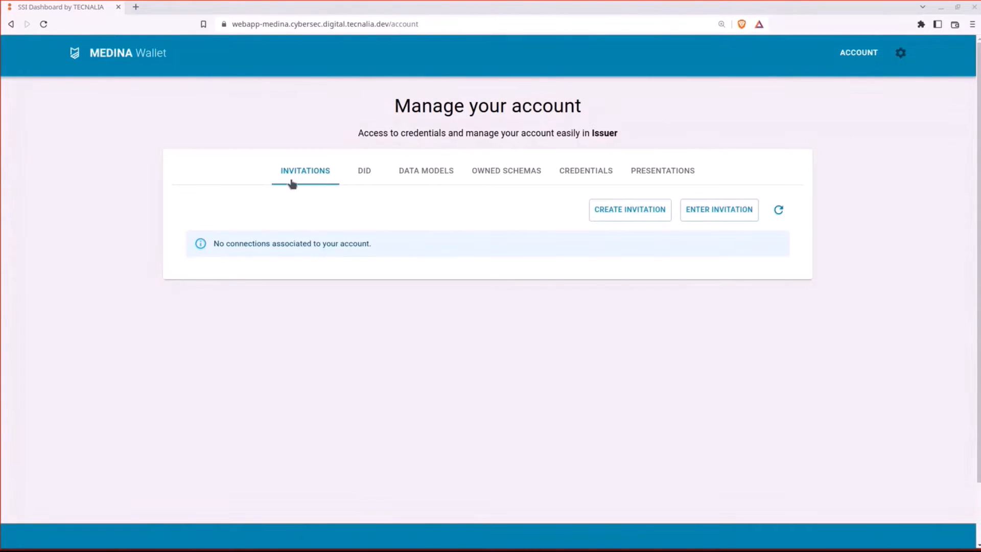
click(618, 210)
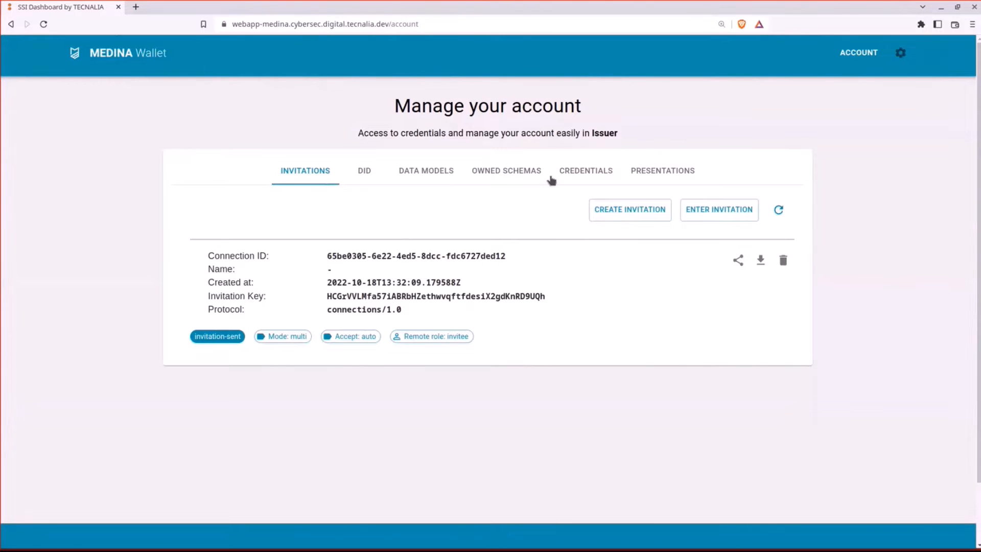
click(740, 261)
scroll(512, 270, up, 9)
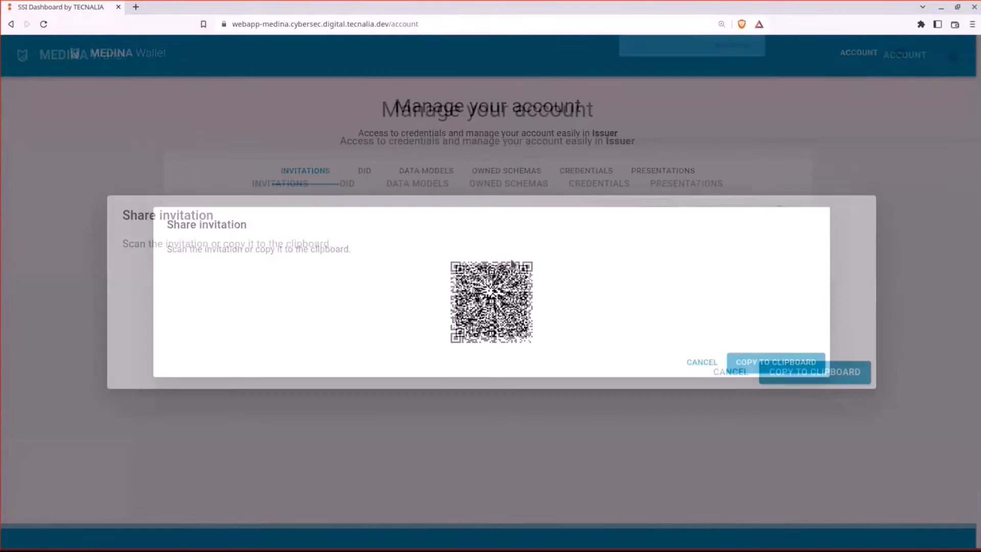
scroll(513, 263, down, 4)
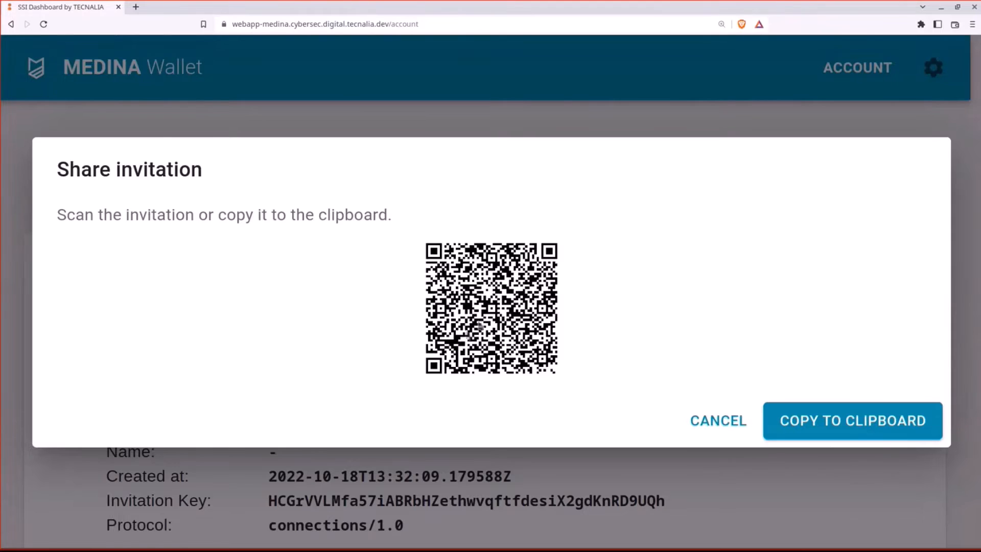
scroll(433, 346, down, 2)
click(659, 487)
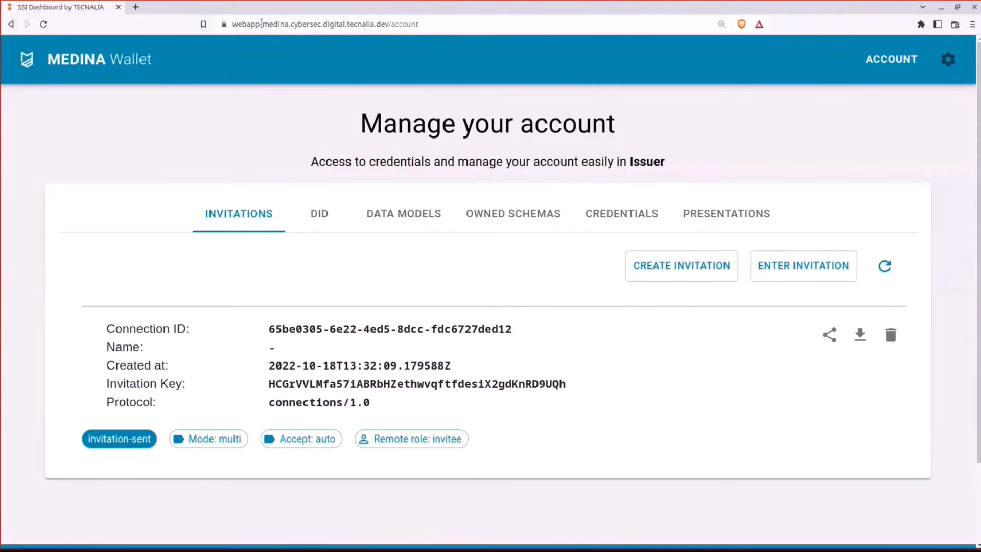
Step: Load the wallet's account address in a second browser tab
click(135, 7)
key(ctrl+Tab)
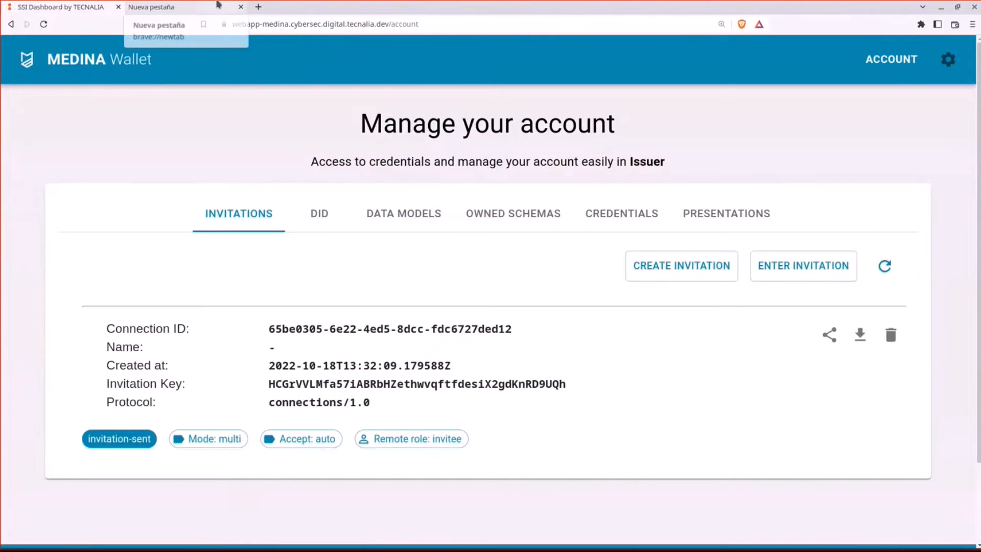
click(219, 4)
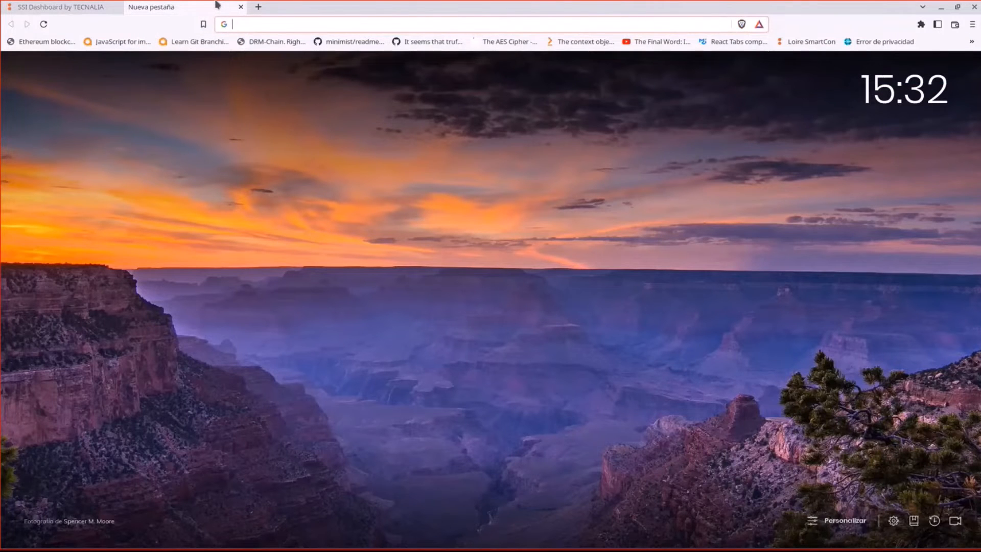
click(62, 6)
click(336, 24)
key(ctrl+c)
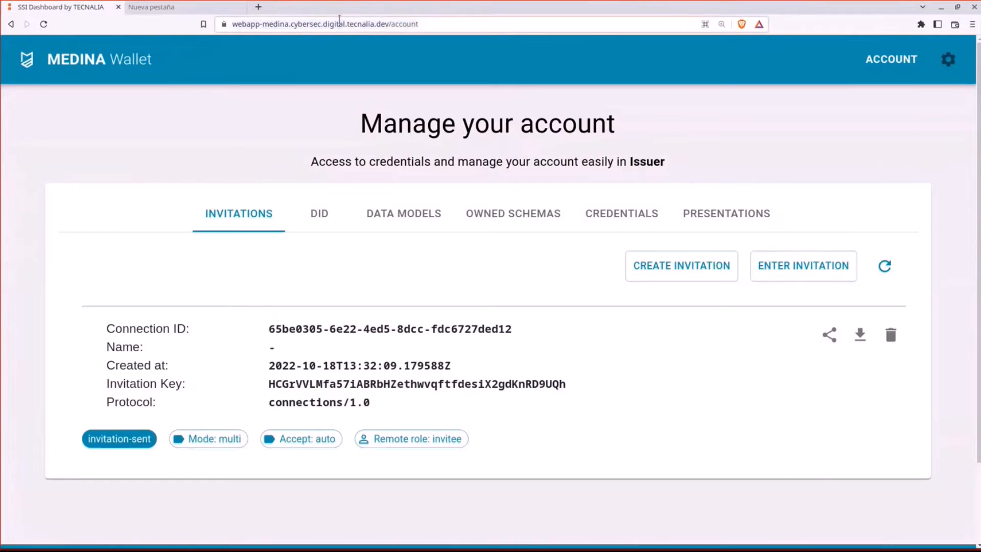
click(189, 11)
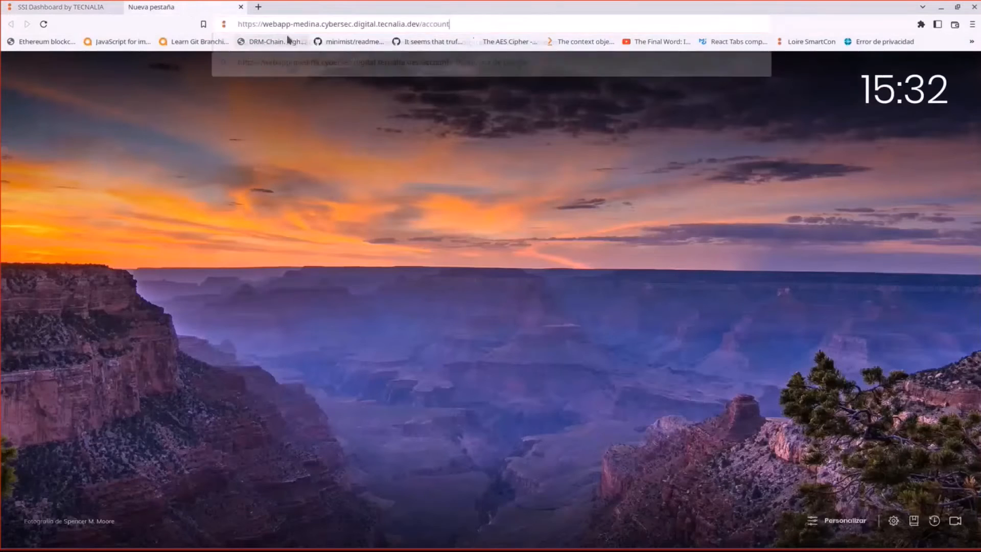
key(ctrl+v)
key(Return)
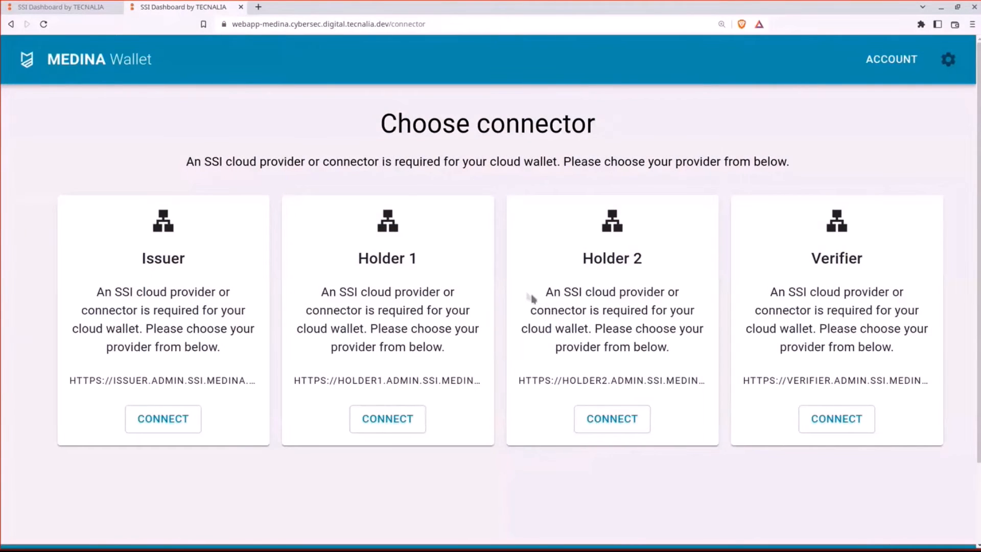
Step: Connect the second wallet session to the Holder 1 connector and open its account invitations
click(397, 426)
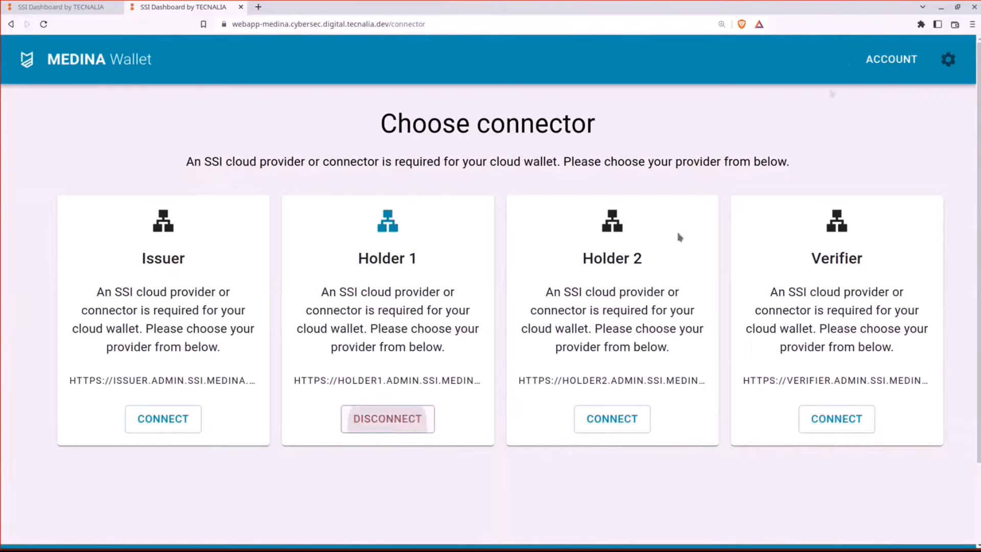
click(892, 59)
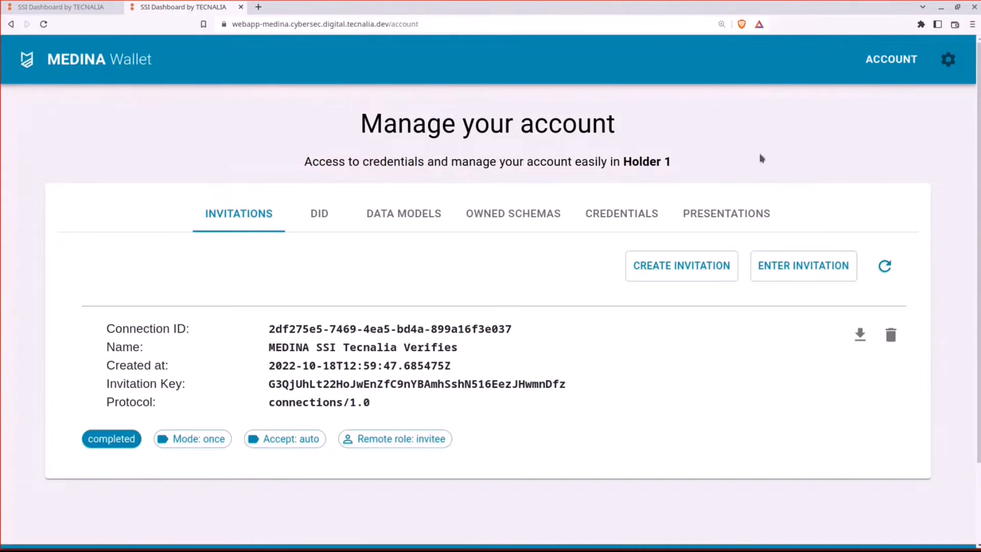
scroll(591, 328, down, 2)
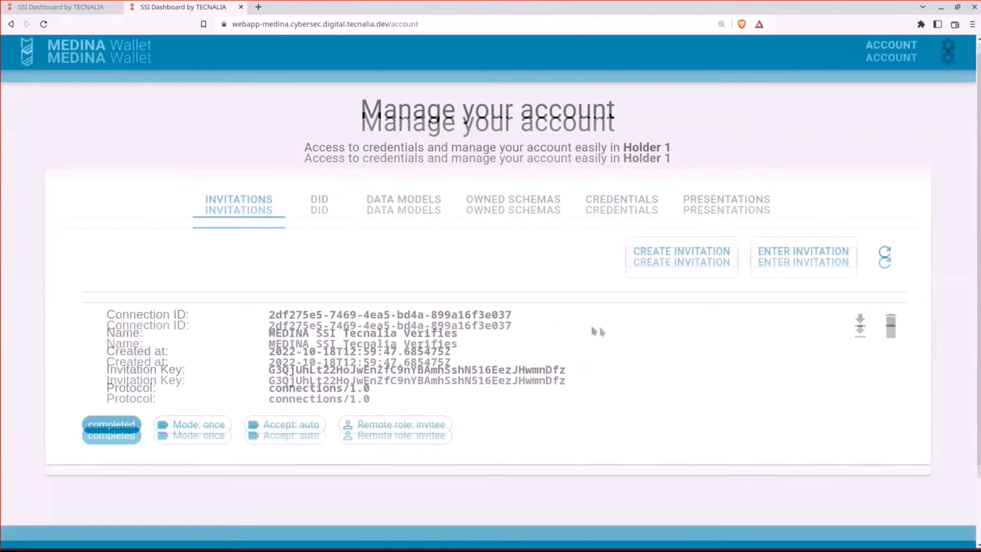
scroll(429, 456, up, 2)
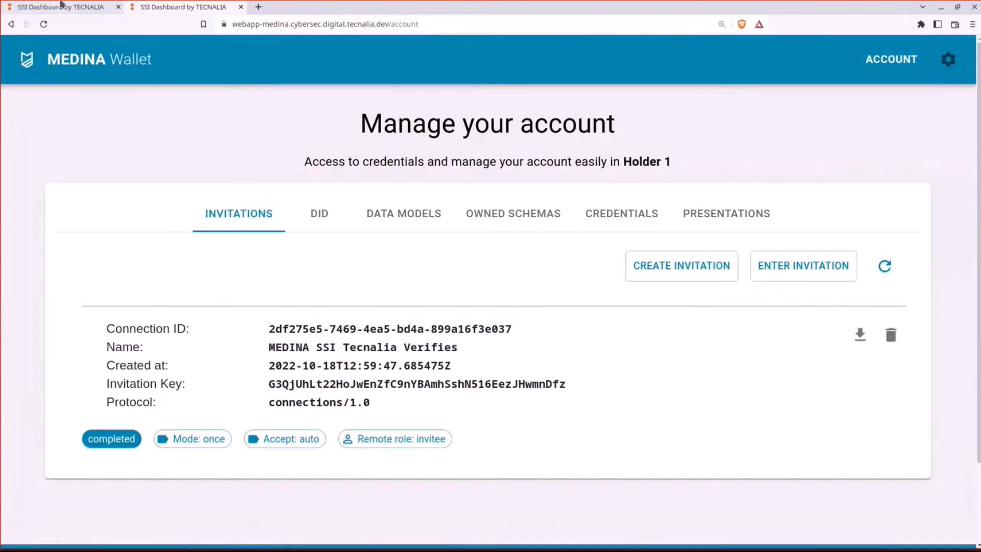
Step: Start entering an invitation in Holder 1, allow camera access, and switch from scanning to JSON text entry
click(812, 262)
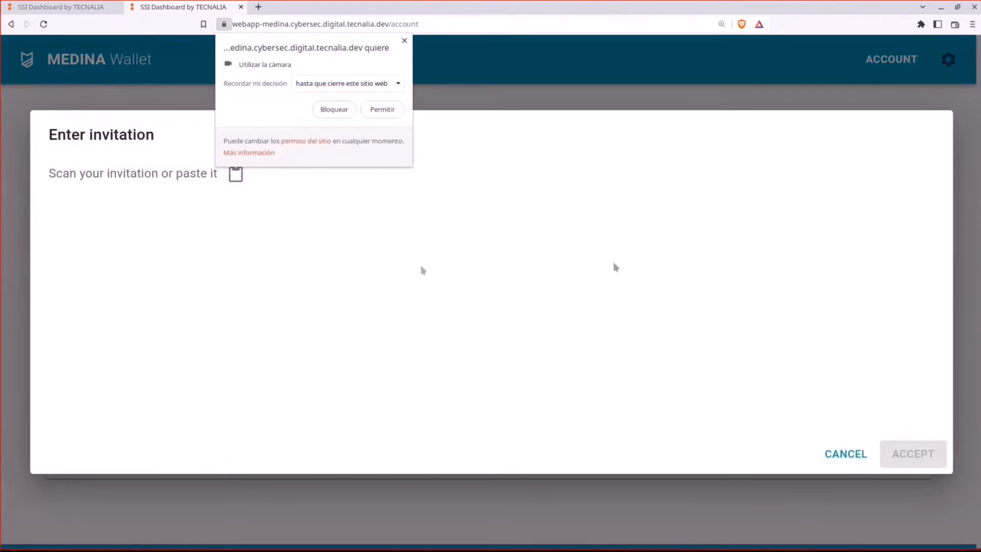
click(382, 109)
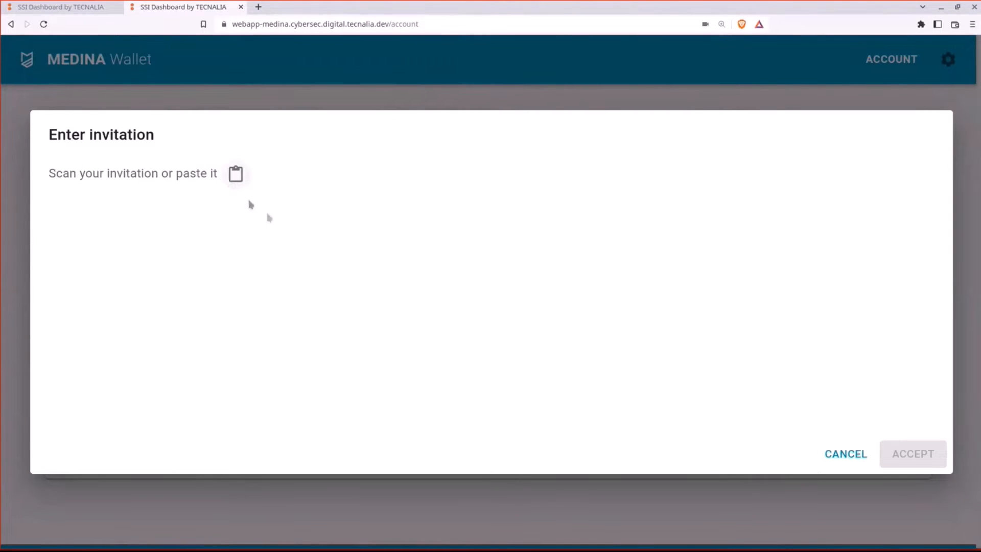
click(237, 174)
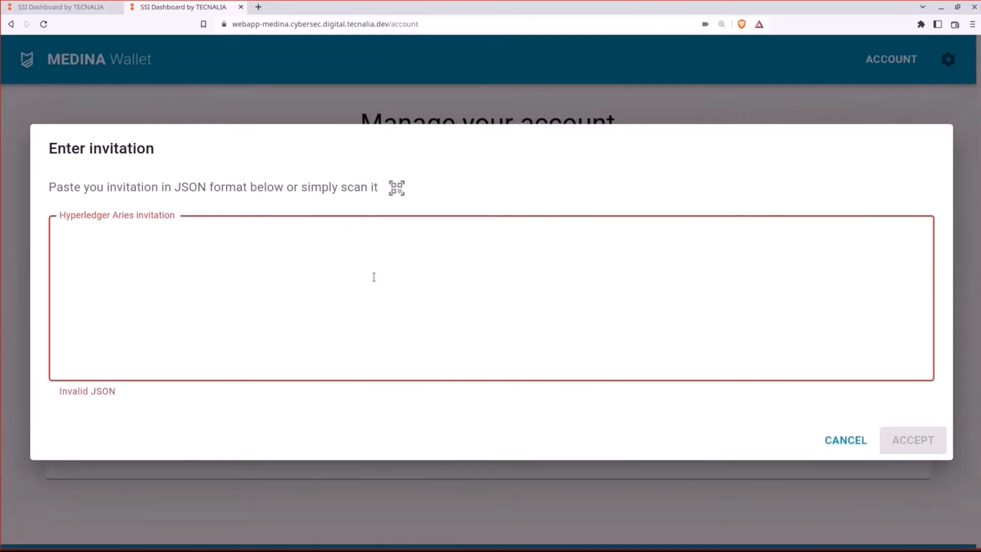
key(ctrl+v)
key(ctrl+a)
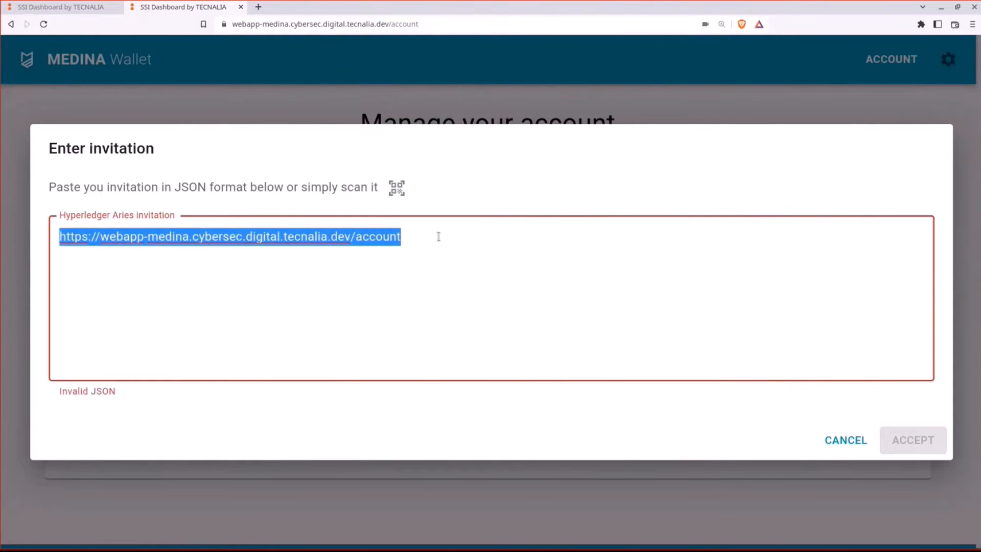
key(BackSpace)
Step: Copy the Issuer's invitation from its share dialog, paste it as Holder 1's Hyperledger Aries invitation, and accept it
key(ctrl+Tab)
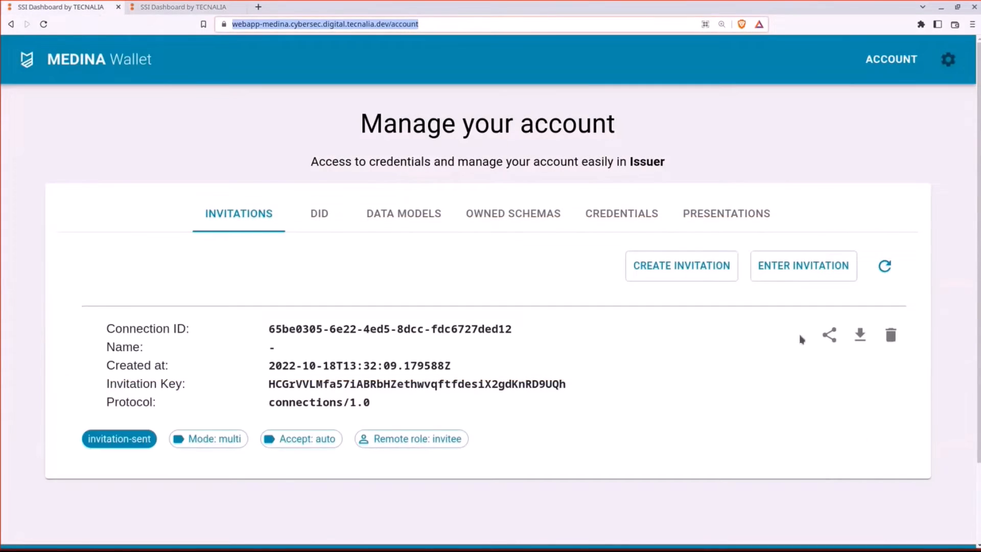
click(830, 335)
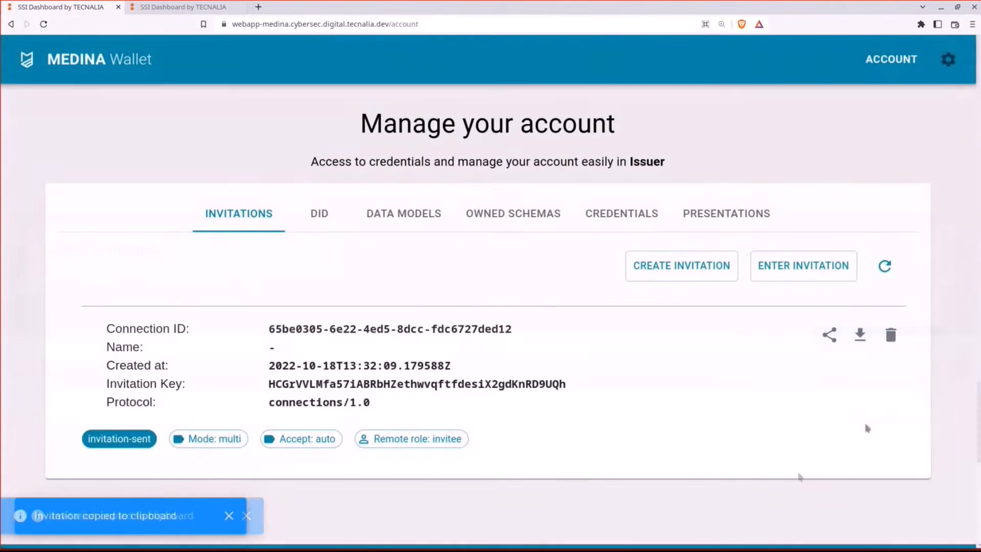
key(ctrl+Tab)
key(ctrl+v)
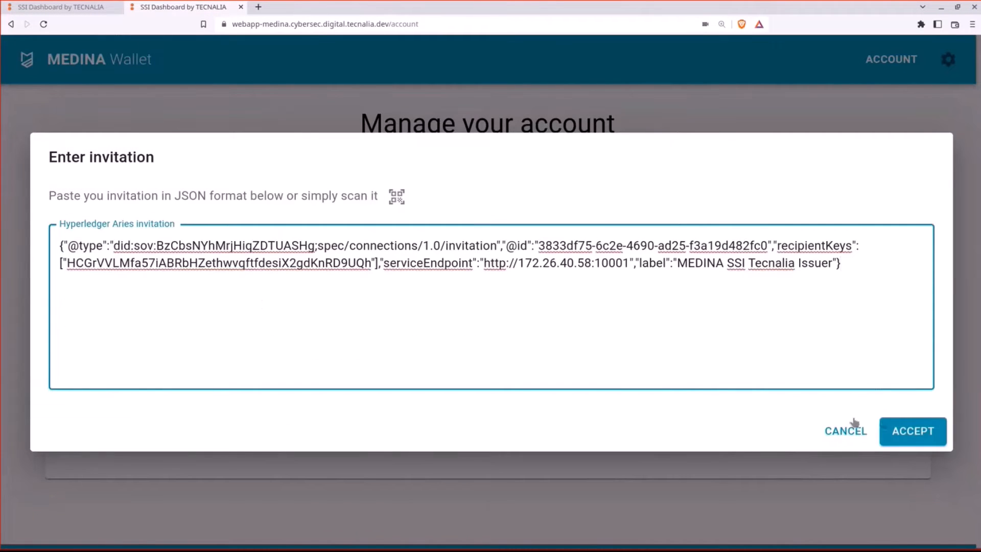
click(903, 428)
scroll(879, 327, down, 1)
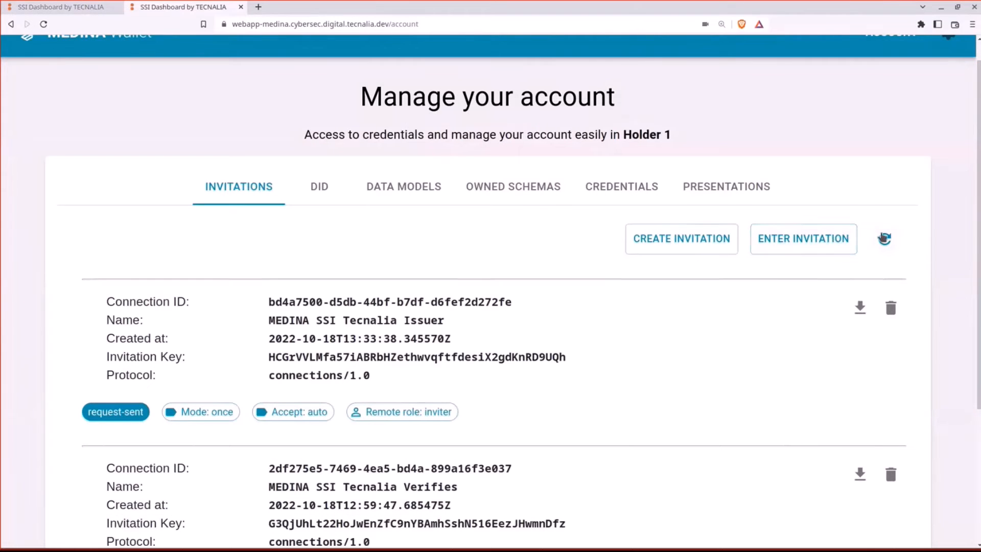
Step: Refresh the invitation lists in the Issuer and Holder 1 accounts and check the state of their new connection
click(59, 7)
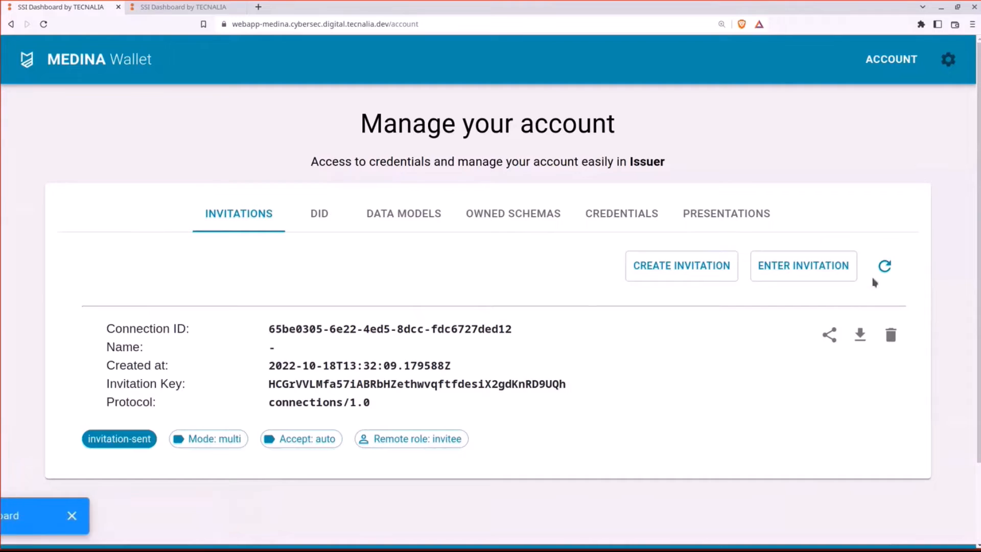
click(884, 266)
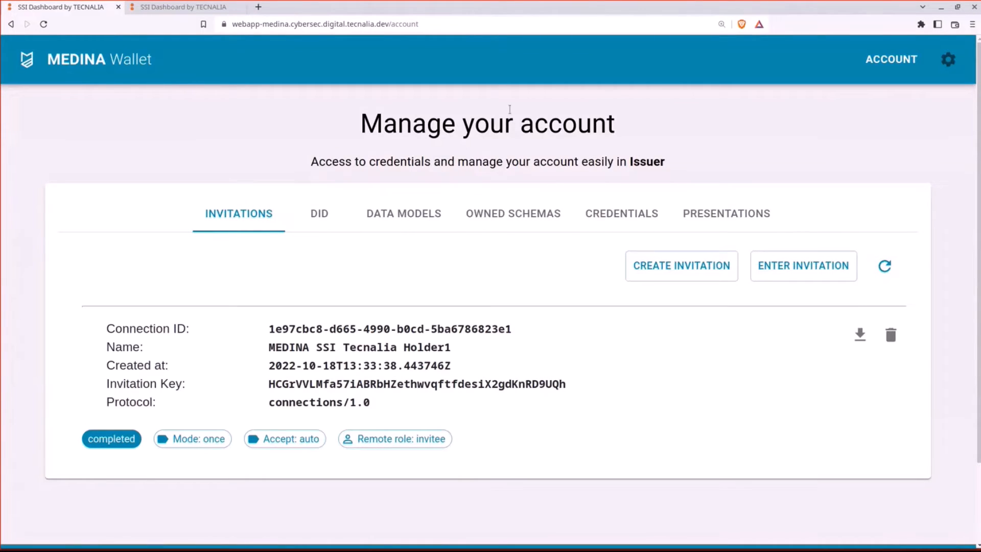
click(236, 6)
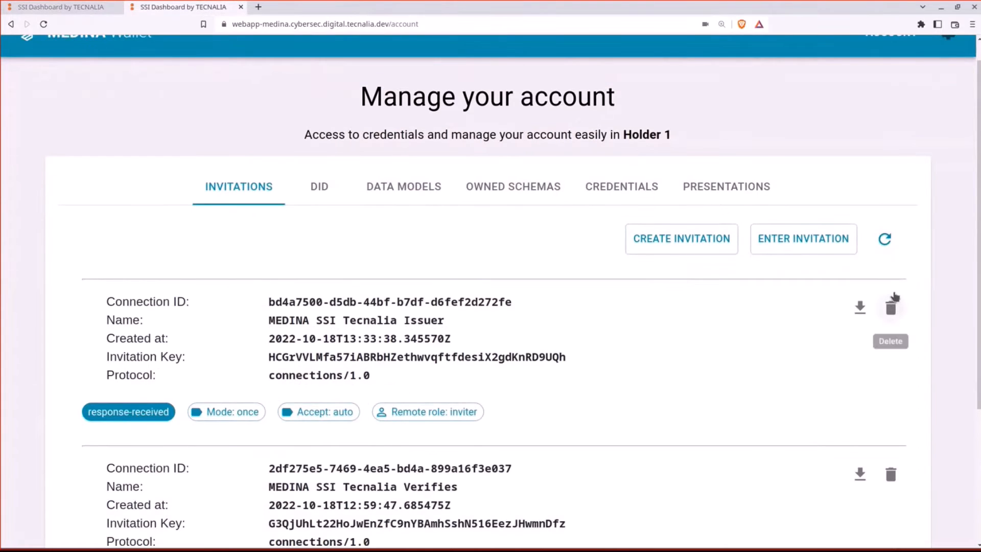
click(886, 241)
scroll(915, 194, down, 1)
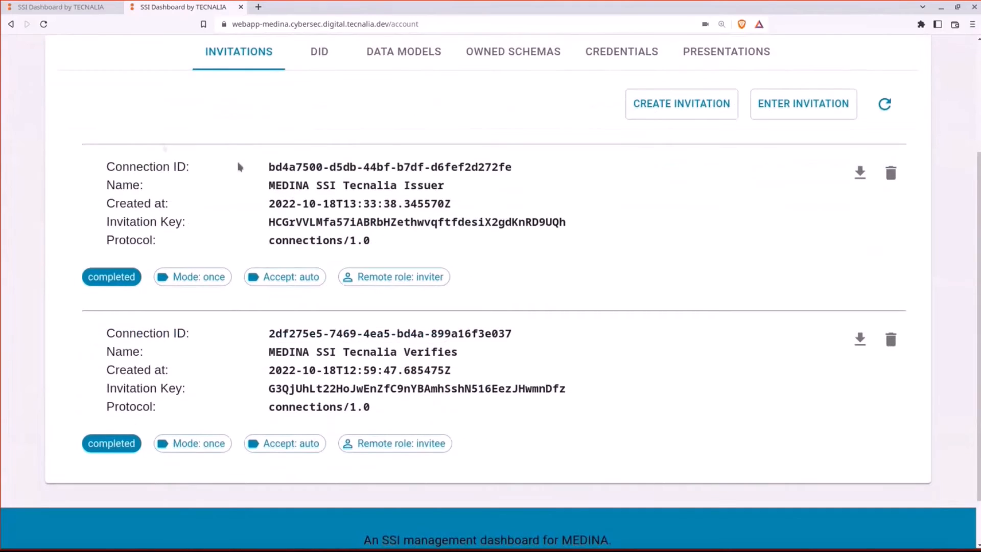
drag(236, 164, 447, 254)
click(422, 149)
scroll(422, 149, up, 1)
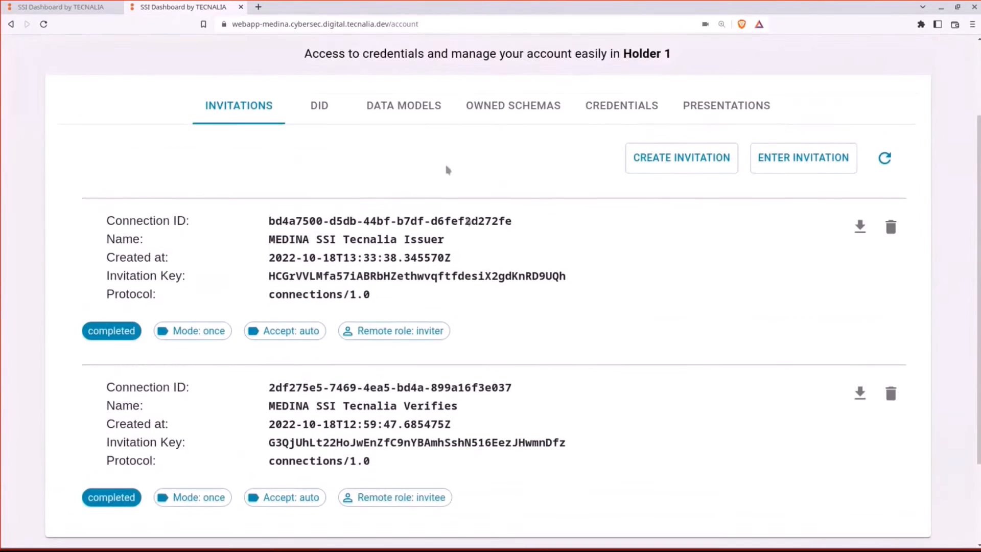
Step: Check the remote party's name on the new connection in the Holder 1 and Issuer invitation lists
double_click(626, 53)
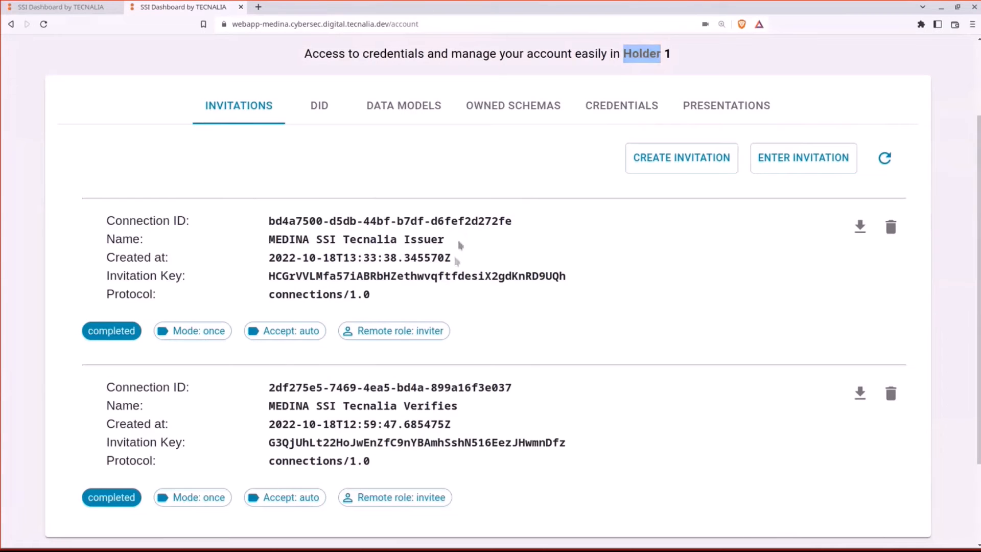
drag(456, 247, 416, 233)
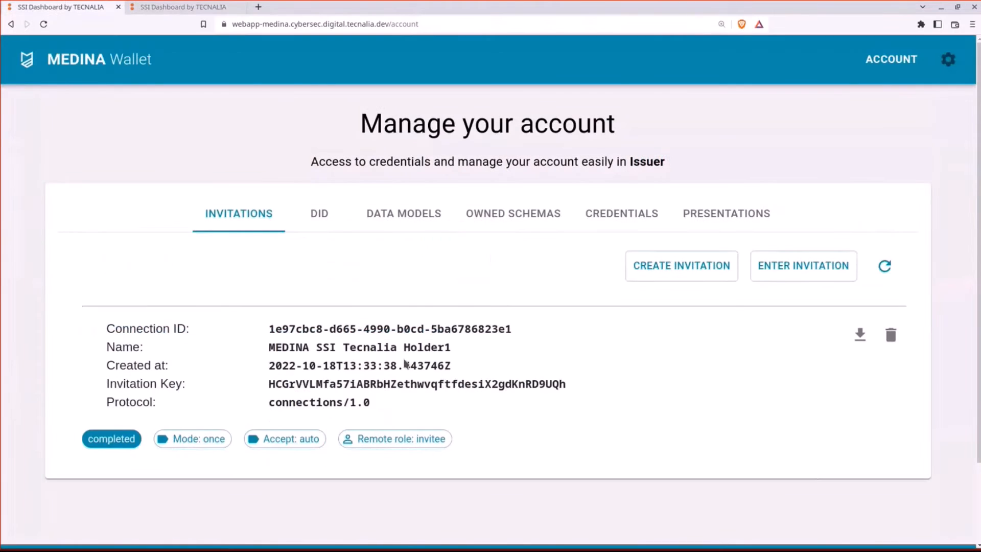
drag(406, 366, 268, 366)
click(432, 342)
double_click(431, 345)
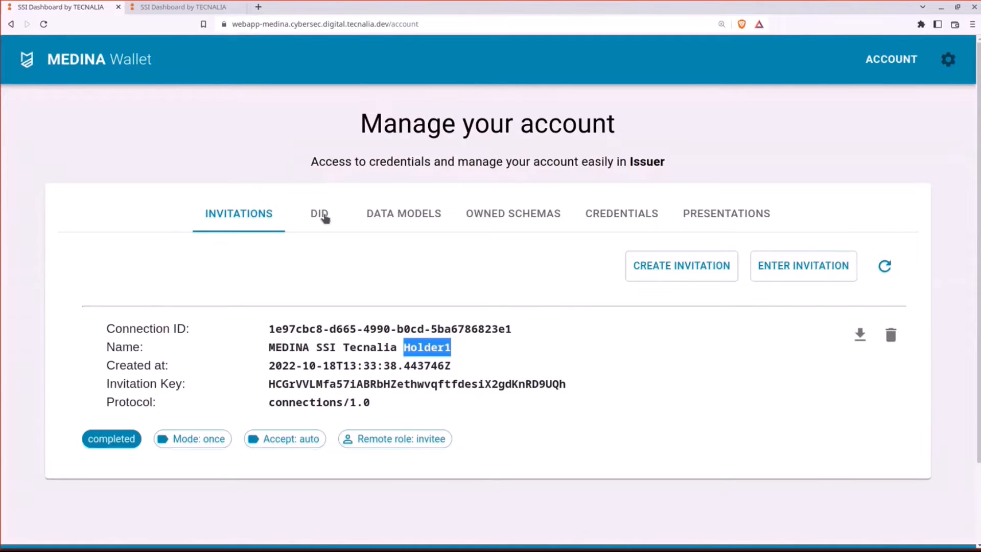
Step: Open the Issuer's DIDs and examine the public and in-wallet entries in the list
click(324, 218)
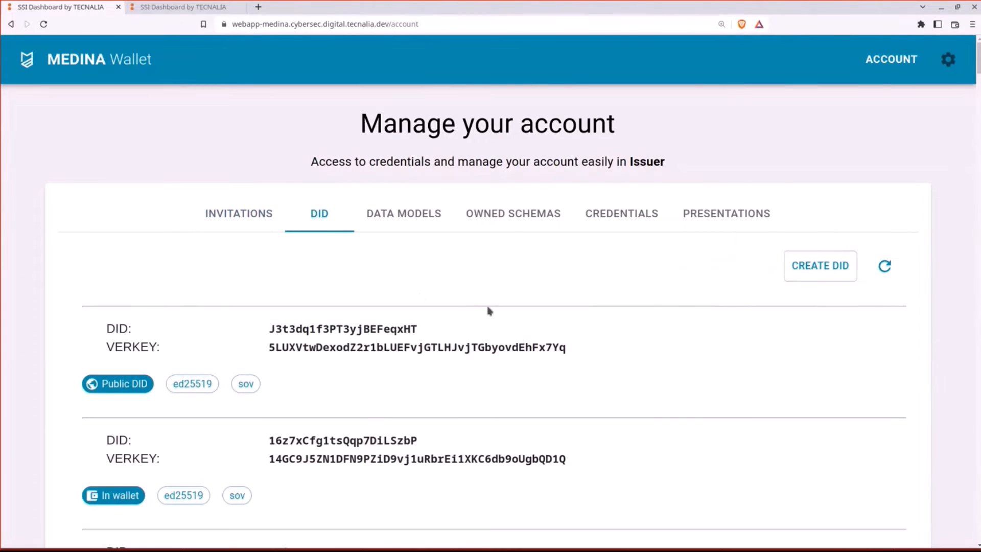
scroll(419, 291, down, 1)
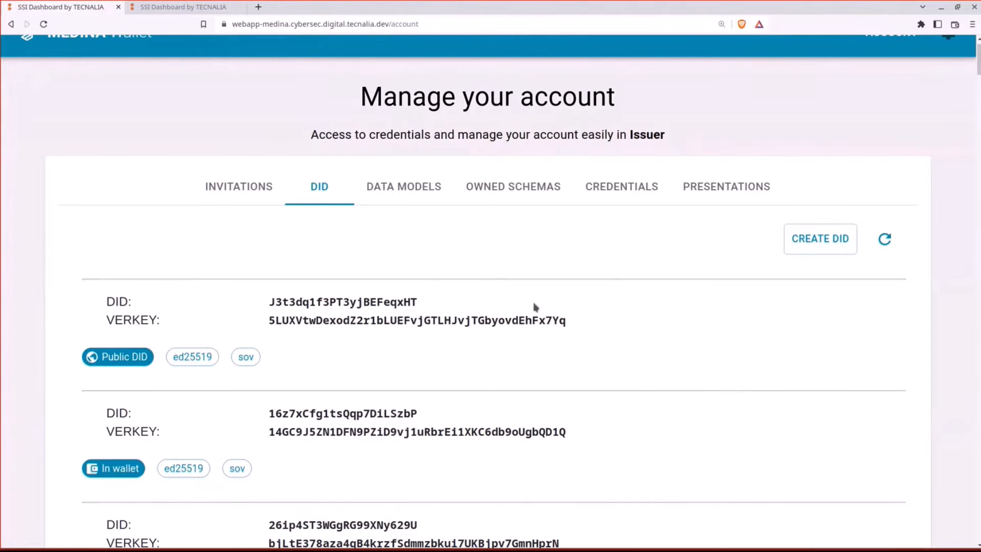
scroll(536, 307, down, 2)
scroll(439, 340, down, 1)
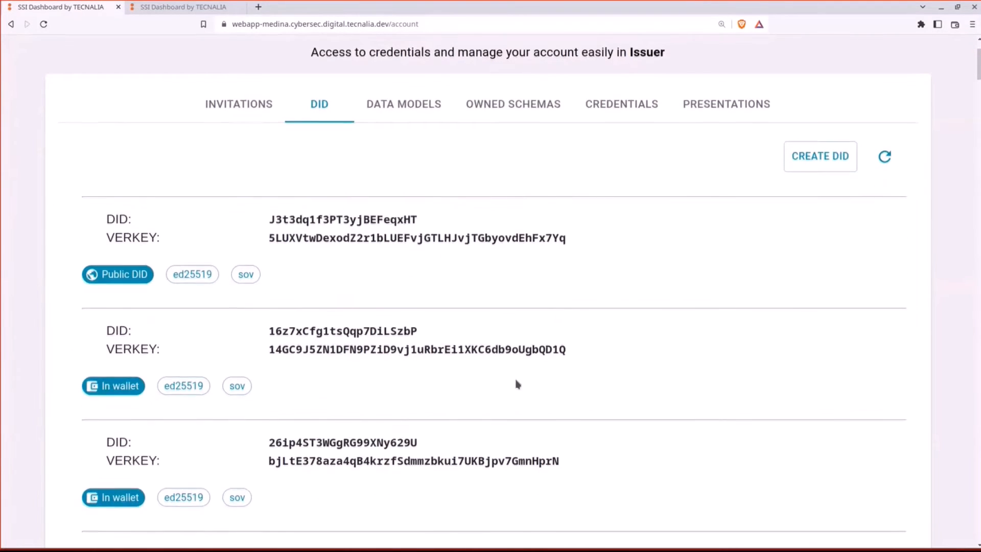
scroll(518, 384, down, 7)
triple_click(177, 226)
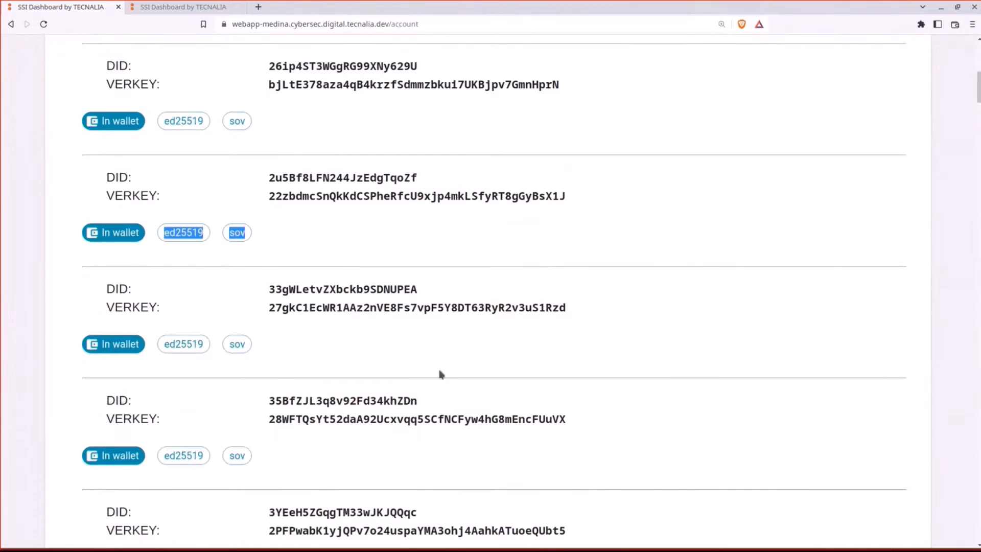
scroll(439, 373, down, 2)
scroll(491, 322, down, 1)
scroll(787, 306, up, 8)
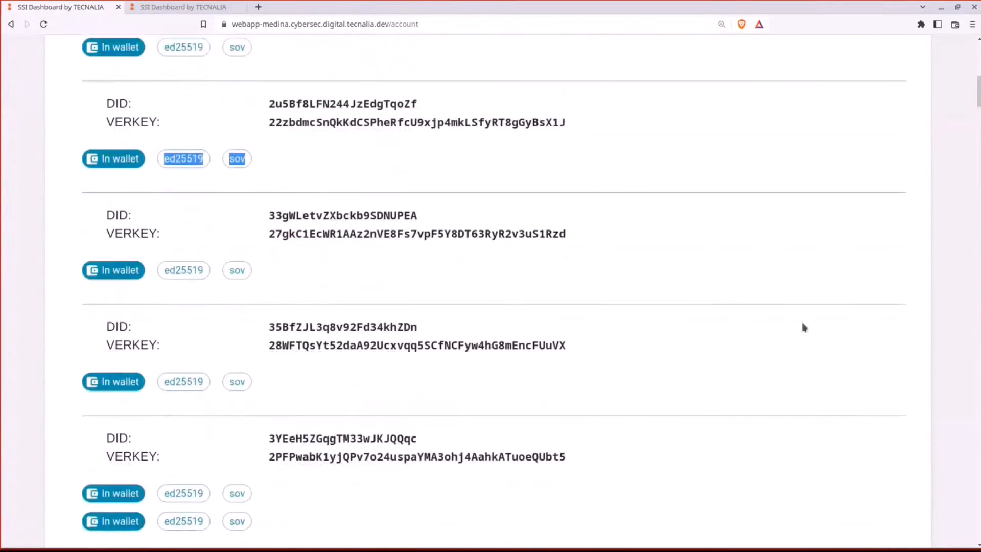
scroll(745, 250, up, 3)
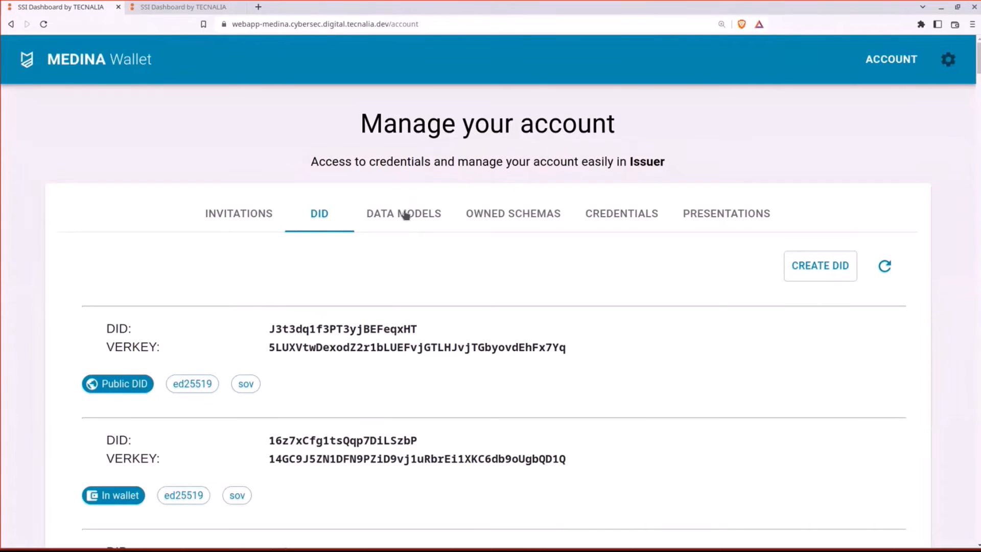
Step: Open the Issuer's data models and start creating a new schema
click(405, 216)
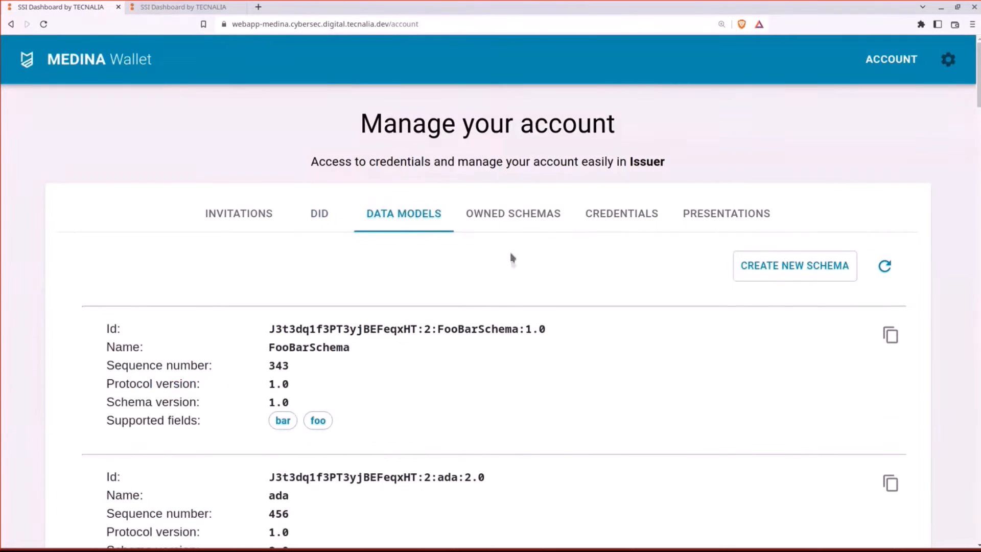
scroll(513, 258, down, 1)
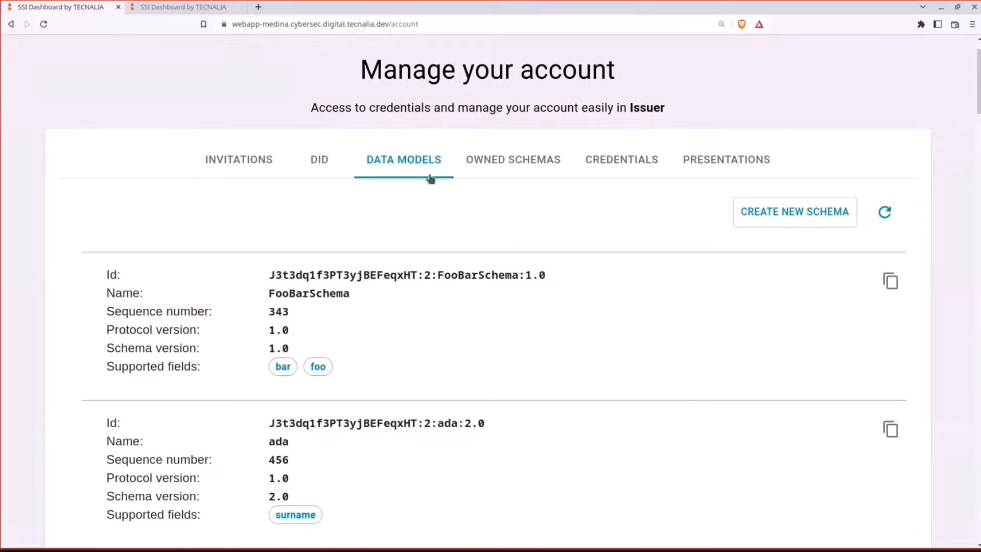
scroll(430, 178, down, 1)
scroll(430, 178, up, 1)
scroll(511, 255, down, 1)
click(767, 190)
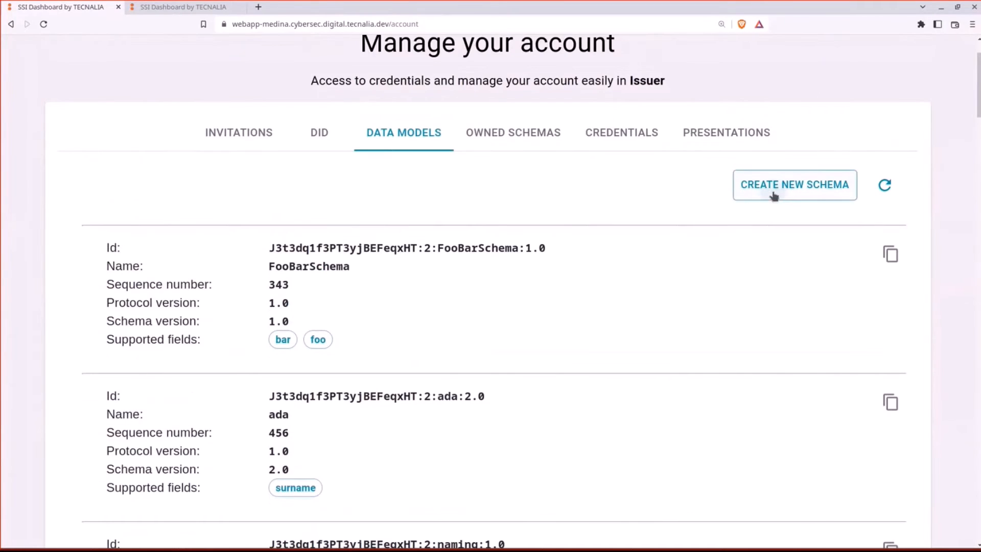
click(437, 243)
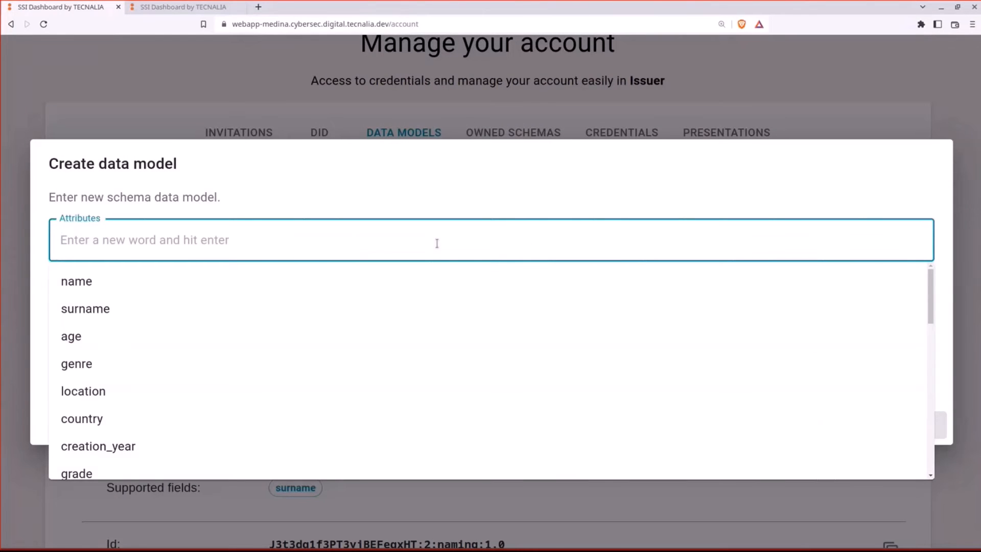
click(446, 189)
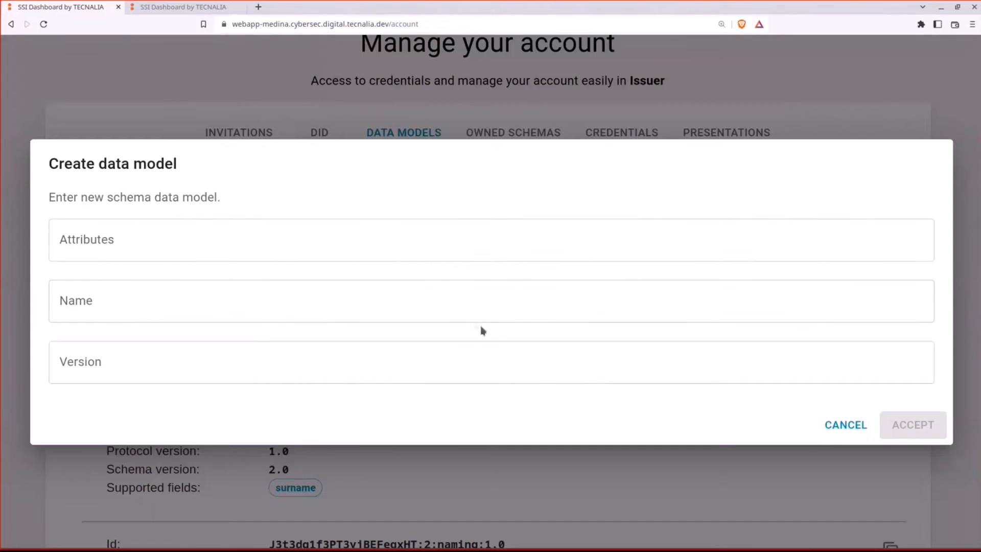
Step: Name the new data model demoCA and set its version to 2.0
click(250, 308)
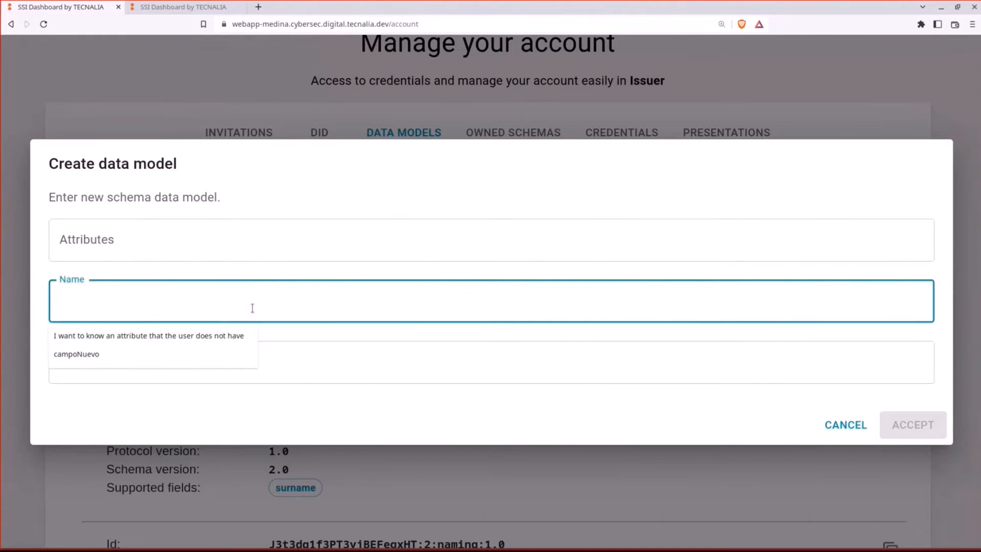
text(demoCA2)
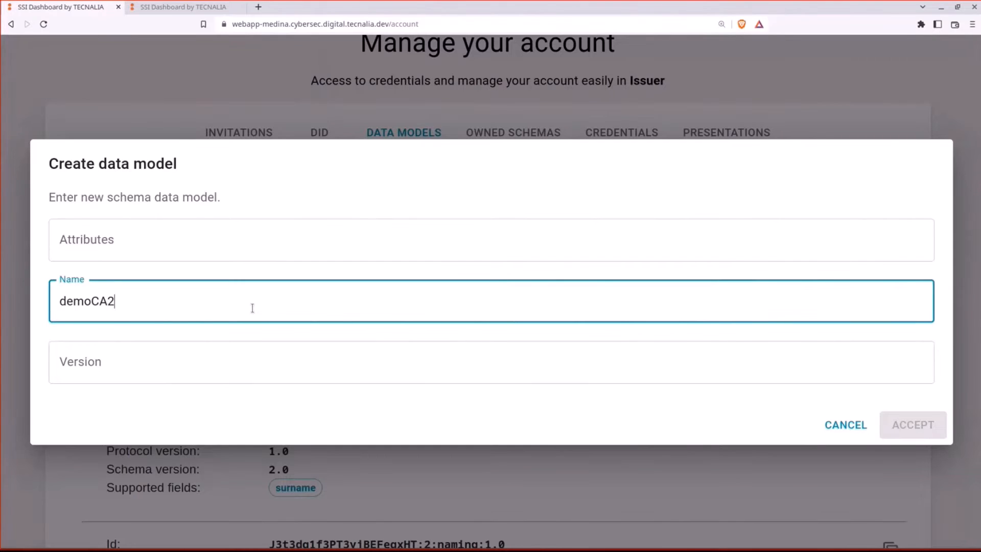
click(241, 344)
click(153, 256)
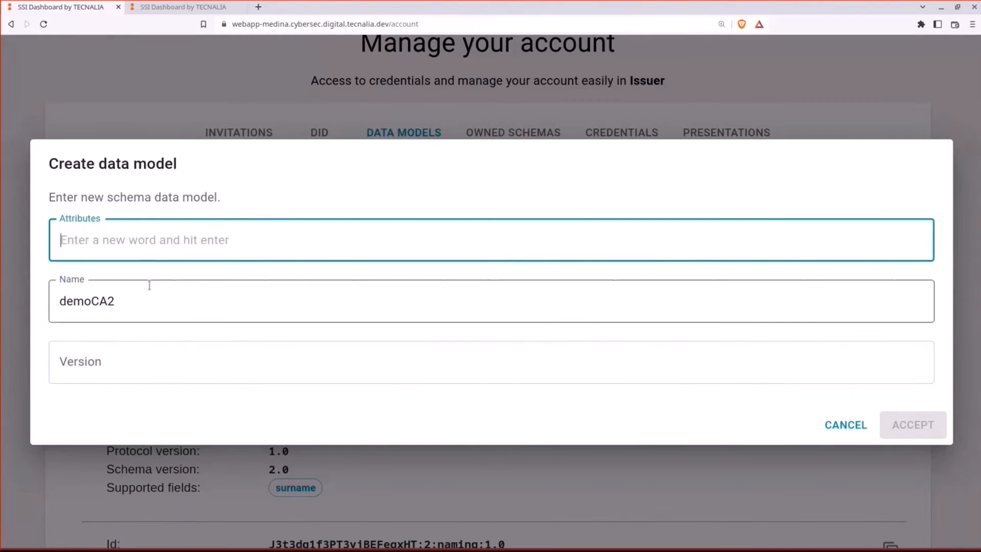
double_click(149, 289)
click(124, 373)
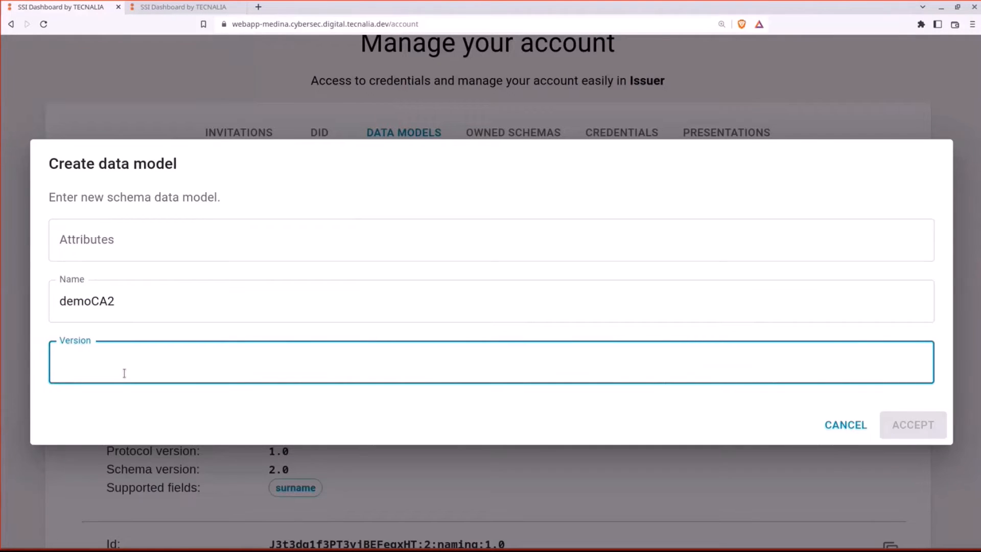
click(199, 302)
key(BackSpace)
Step: Add the suggested attributes description and name to the demoCA data model
click(178, 250)
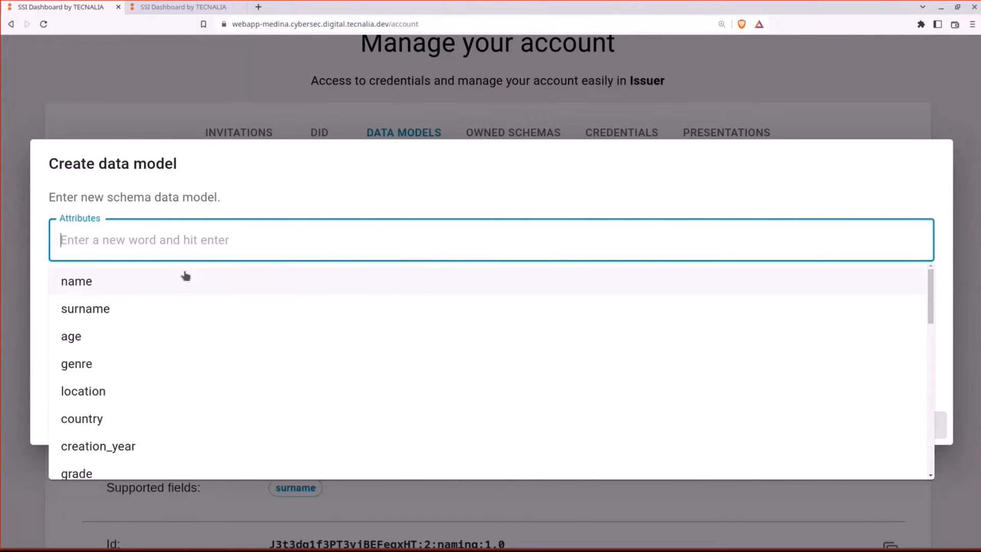
scroll(428, 378, down, 1)
scroll(428, 378, down, 5)
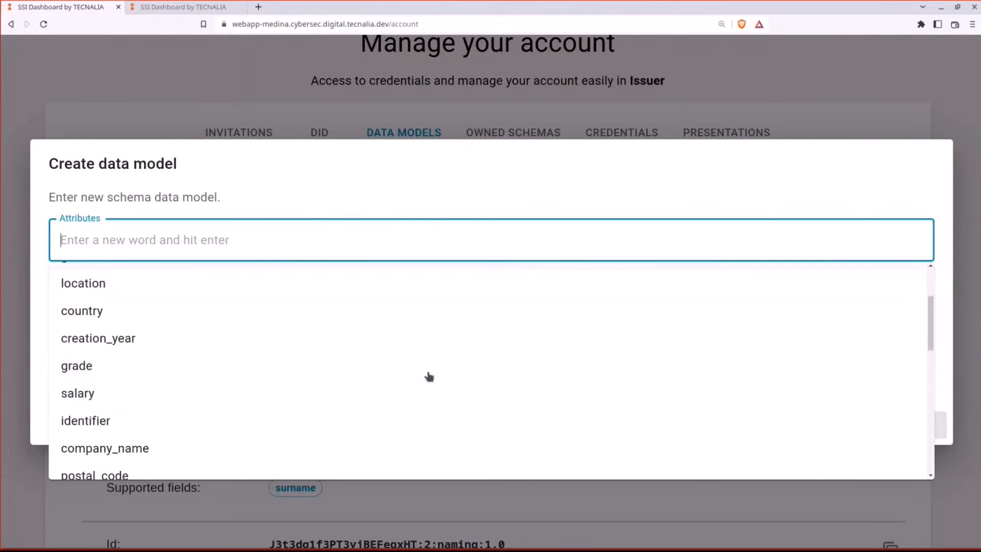
scroll(139, 383, down, 2)
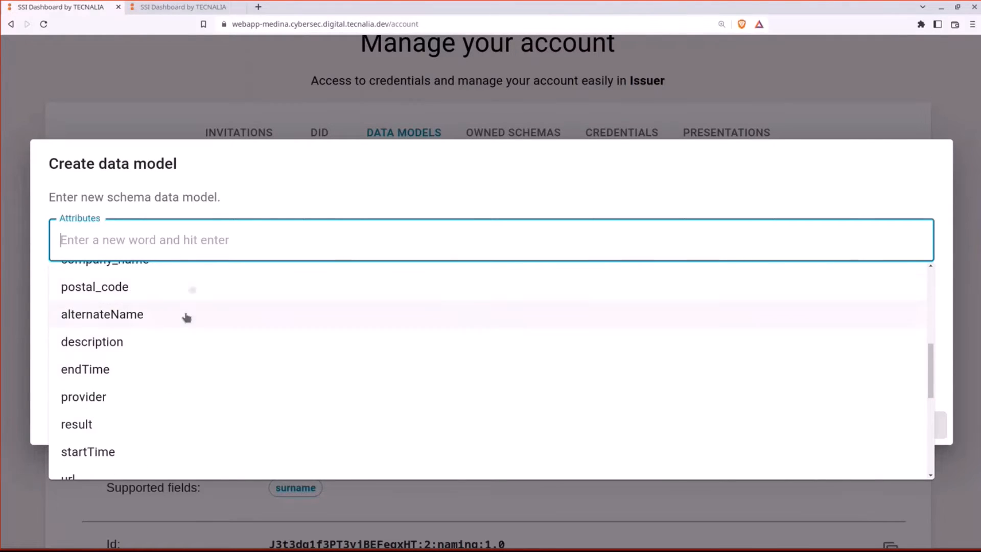
scroll(186, 313, down, 1)
click(181, 289)
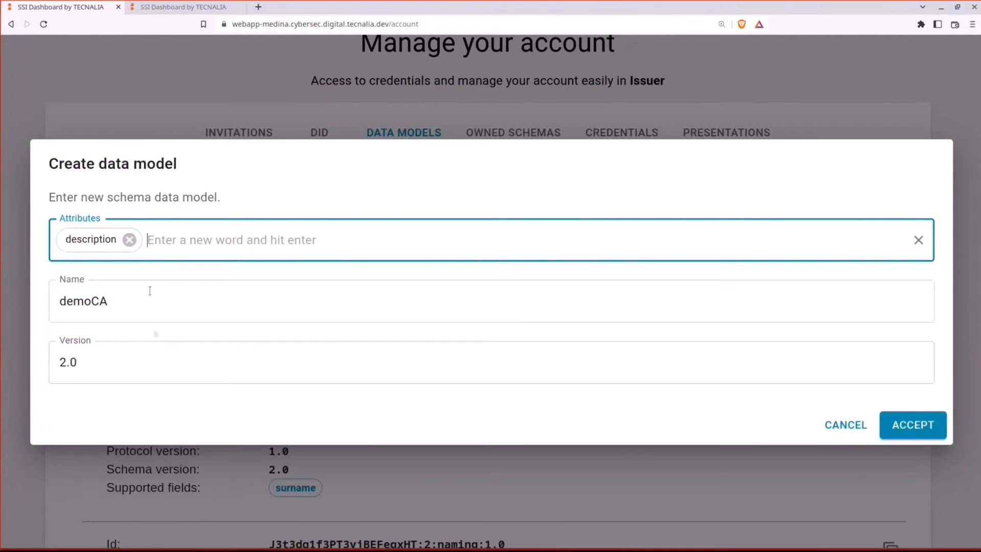
click(149, 238)
click(167, 282)
Step: Add a custom attribute non_existing to the demoCA data model and accept its creation
click(333, 236)
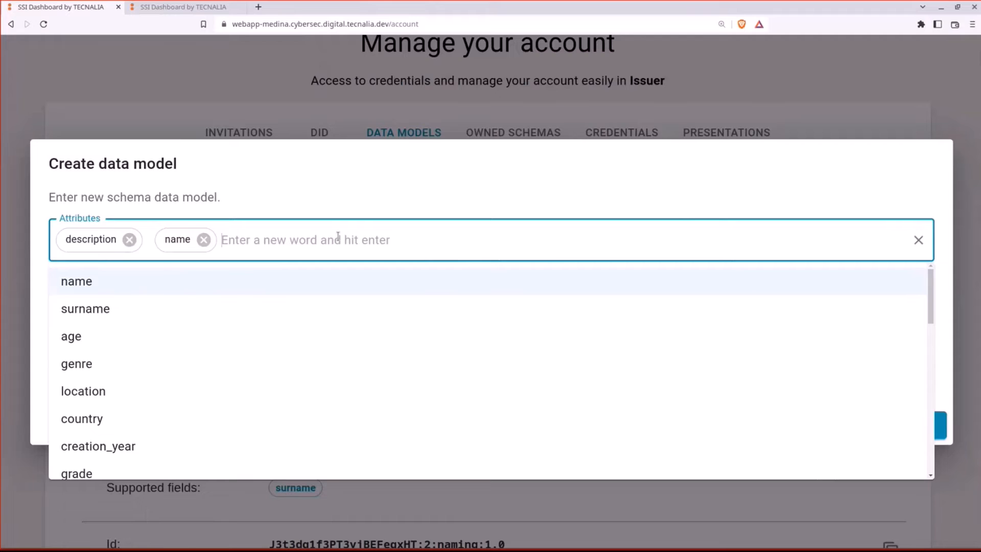
text(non)
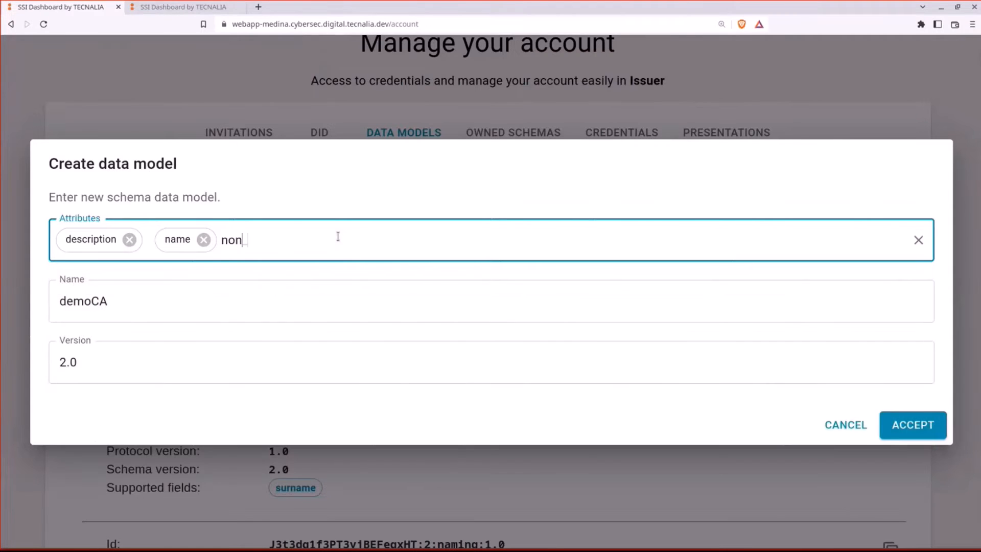
text(_existing)
key(Return)
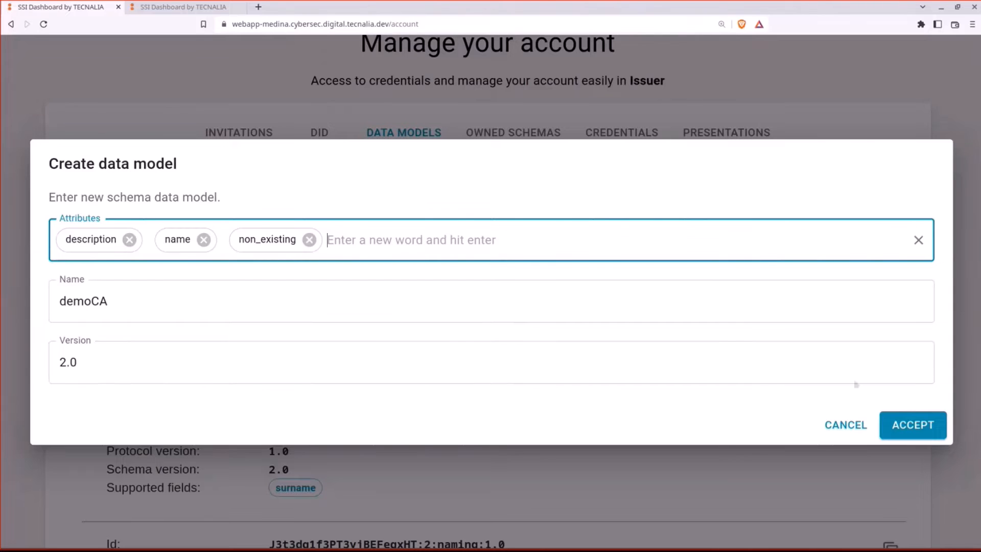
click(910, 425)
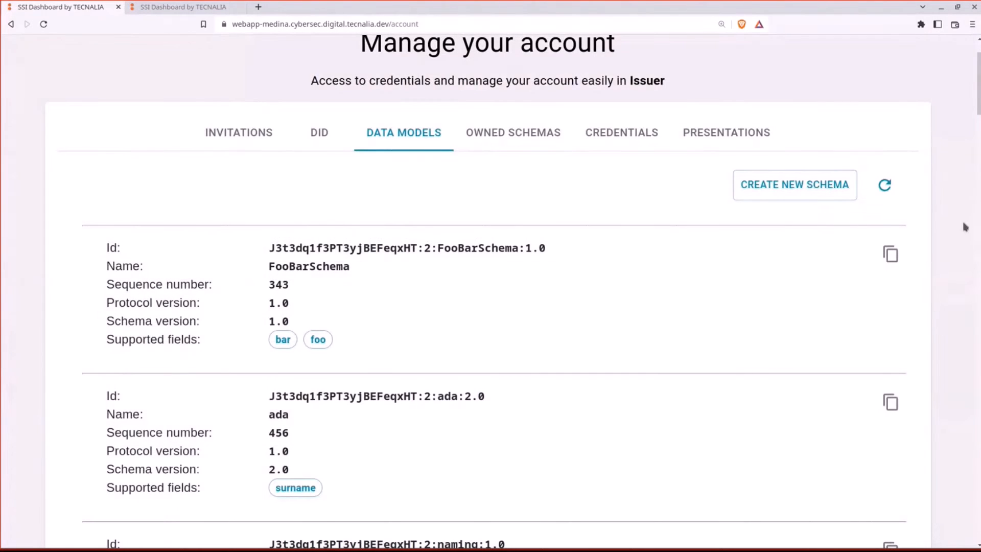
Step: Search the data models page for demoCa and check the new schema's name and supported fields
key(ctrl+f)
text(demoCa)
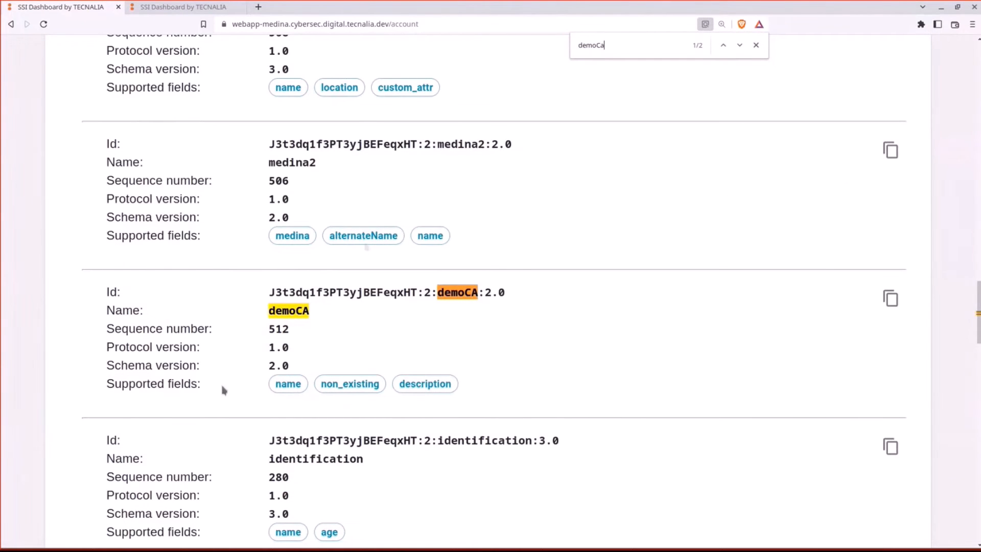
scroll(243, 310, down, 1)
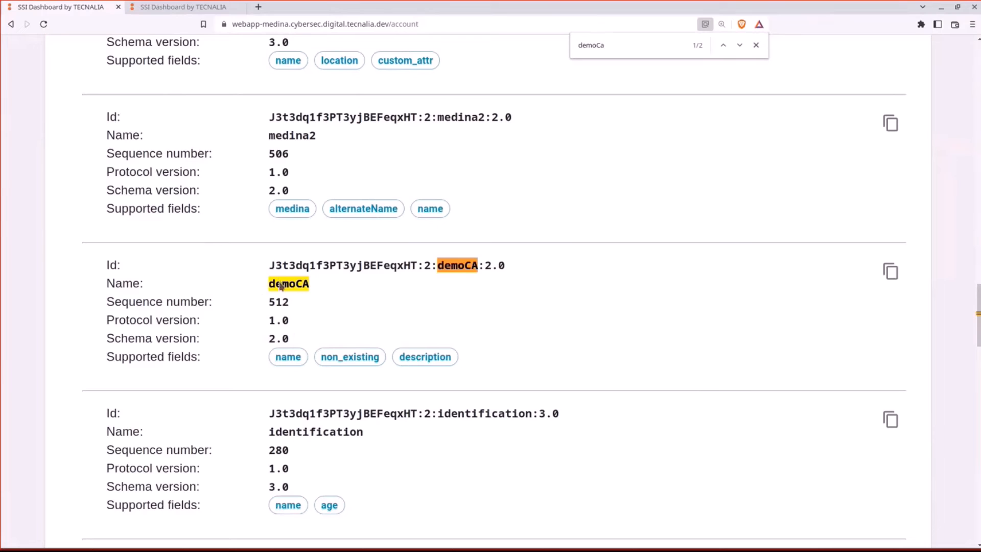
drag(278, 282, 303, 313)
click(263, 254)
drag(261, 357, 472, 361)
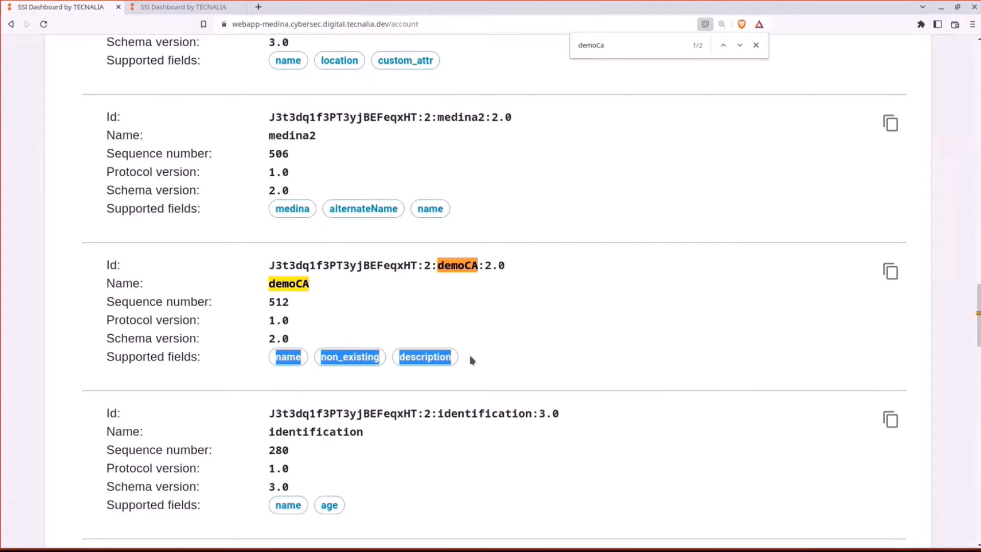
click(745, 328)
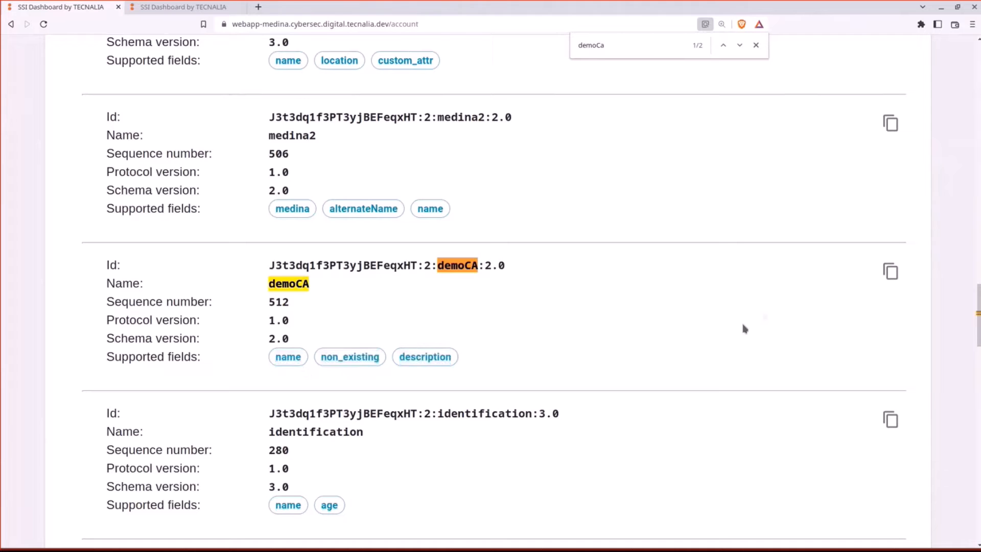
drag(977, 313, 963, 85)
click(756, 45)
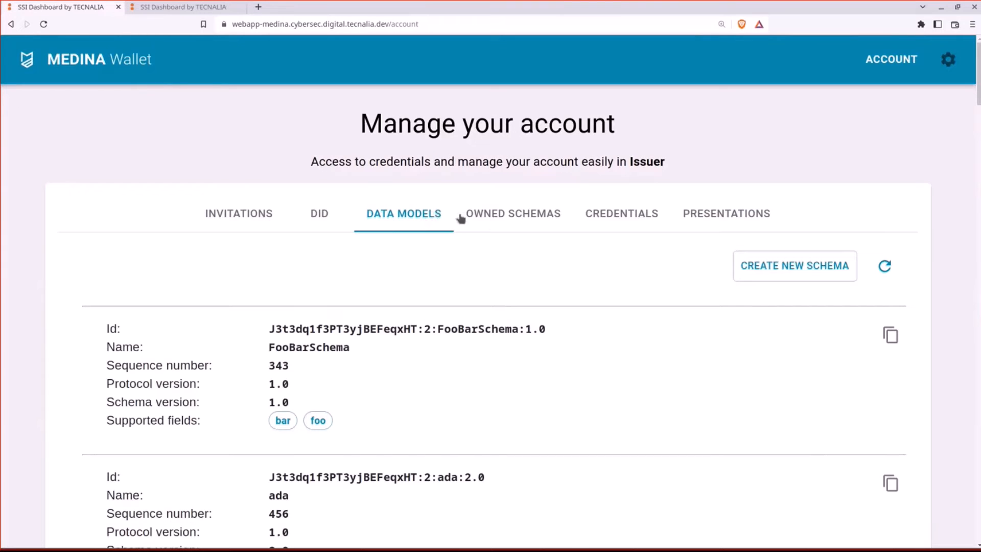
Step: Start an ownership claim under the Issuer's owned schemas and choose the demoCA:2.0 schema id
click(490, 222)
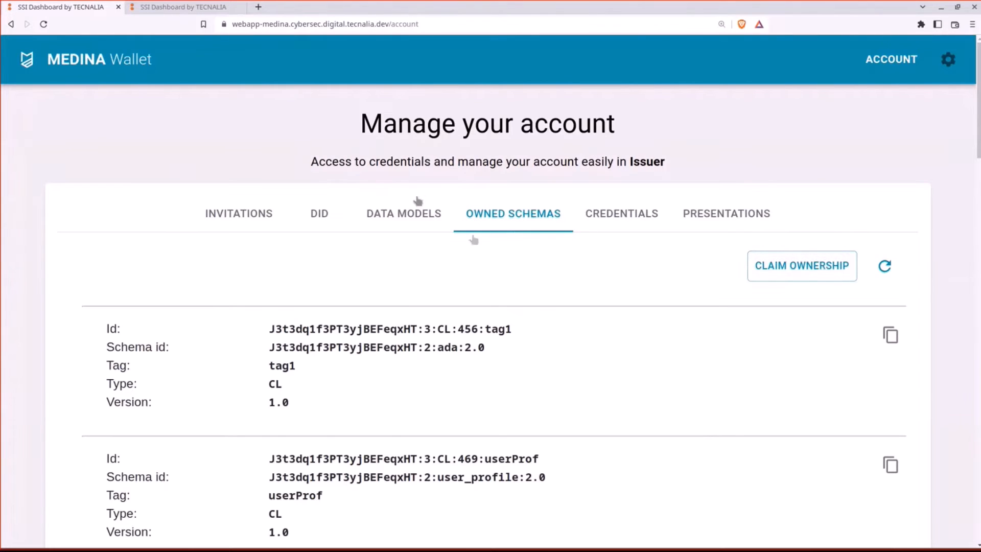
click(843, 268)
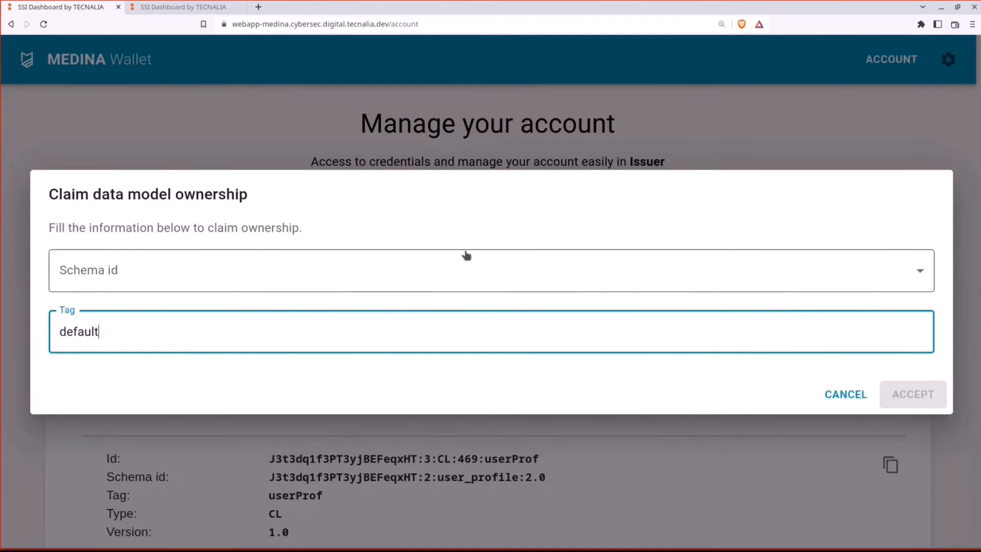
click(506, 272)
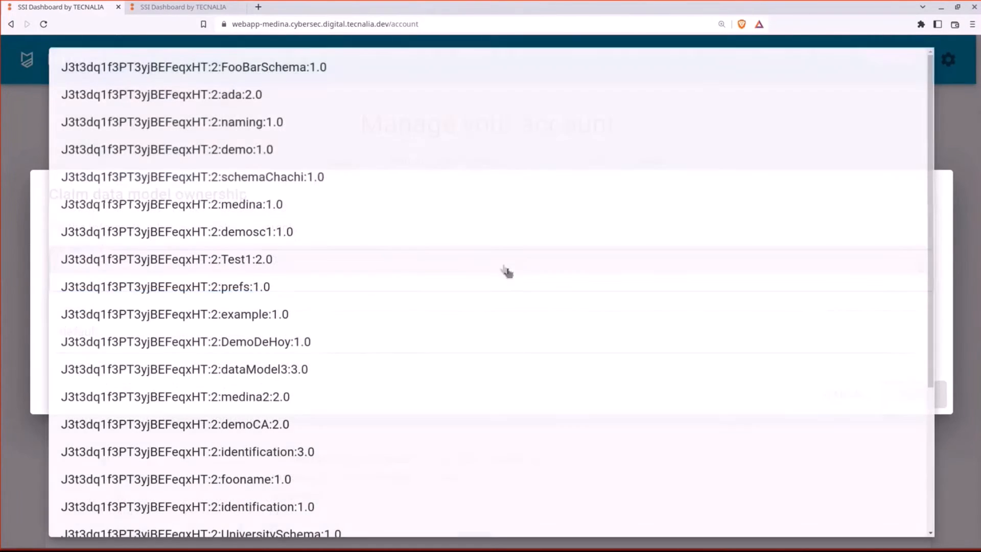
click(41, 254)
click(286, 271)
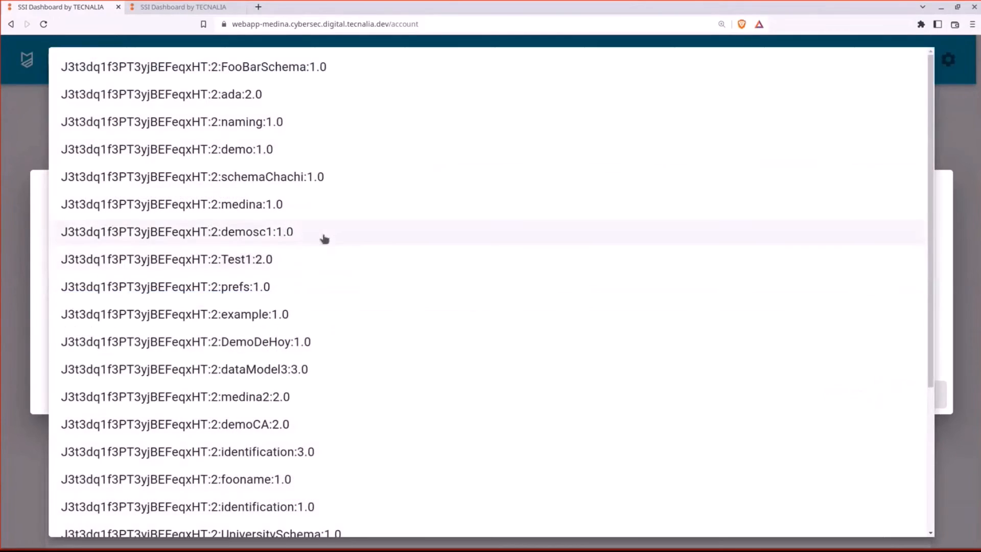
scroll(324, 238, down, 4)
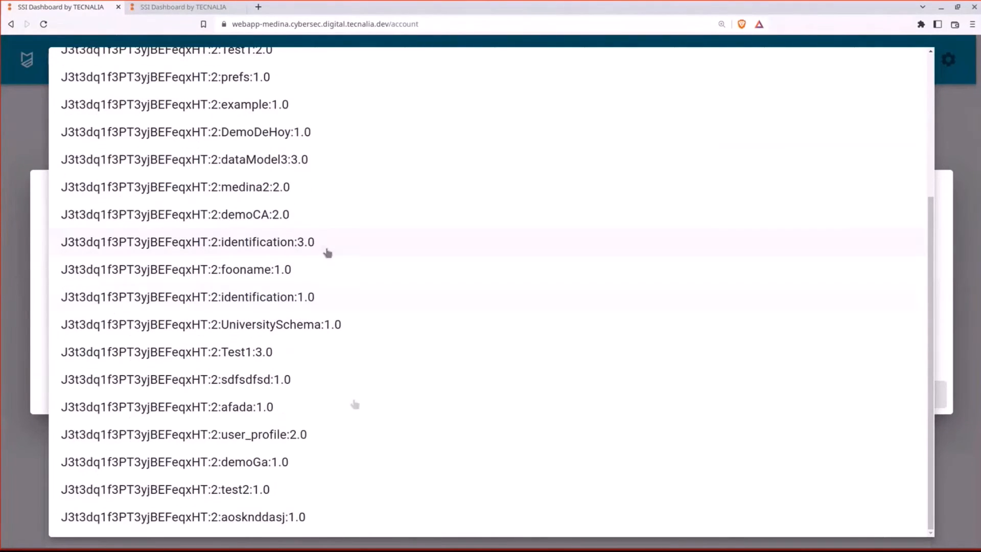
scroll(388, 469, up, 4)
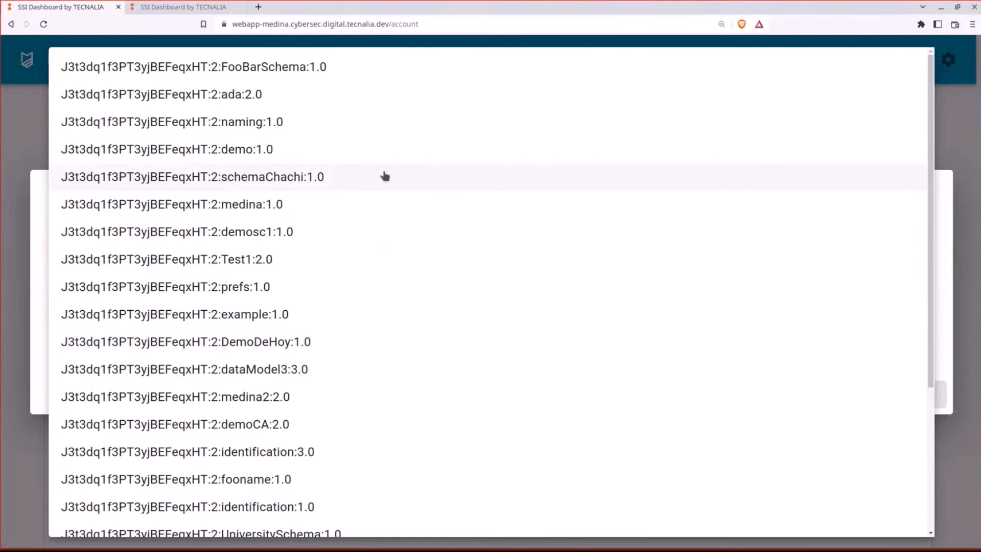
scroll(364, 276, down, 3)
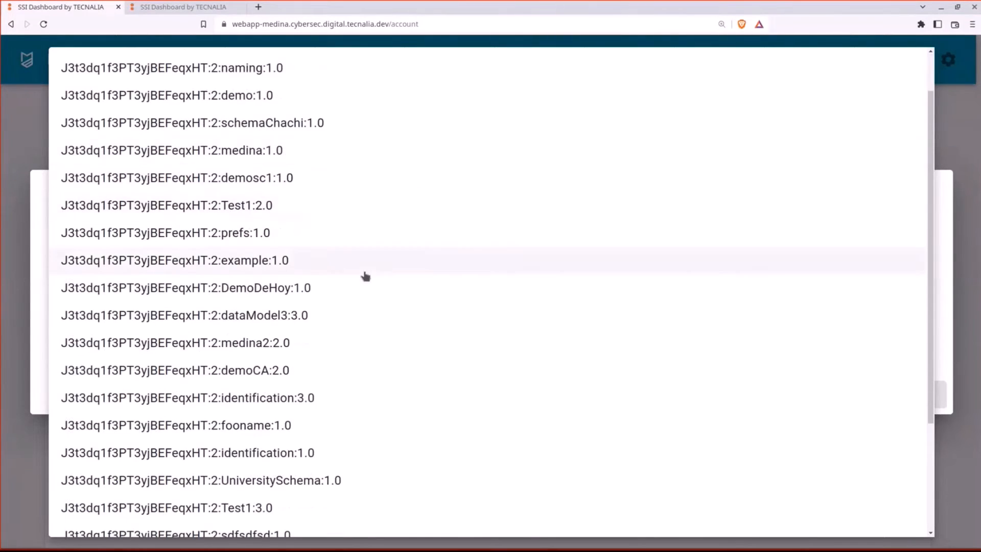
click(257, 292)
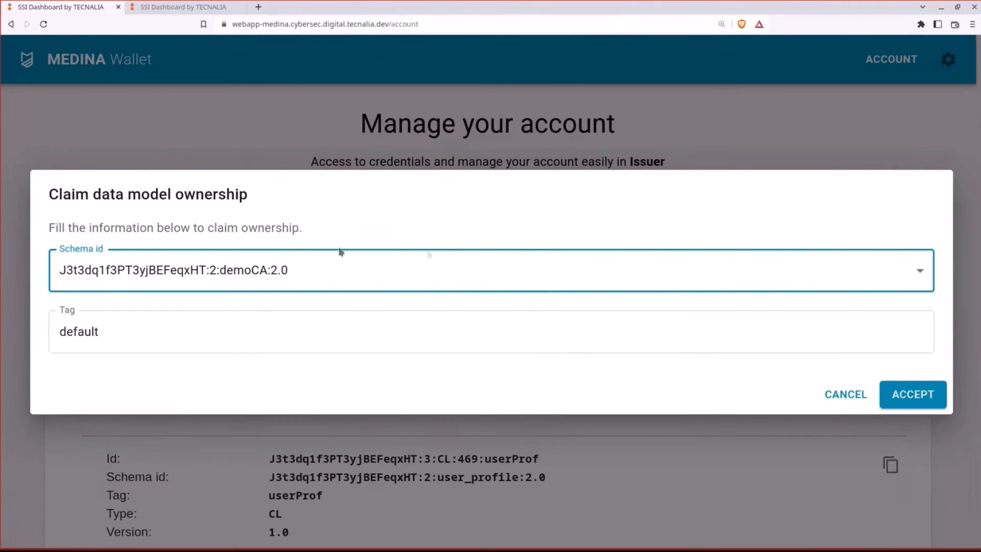
Step: Set the ownership claim's tag to demo2 and accept the claim
click(199, 343)
double_click(196, 331)
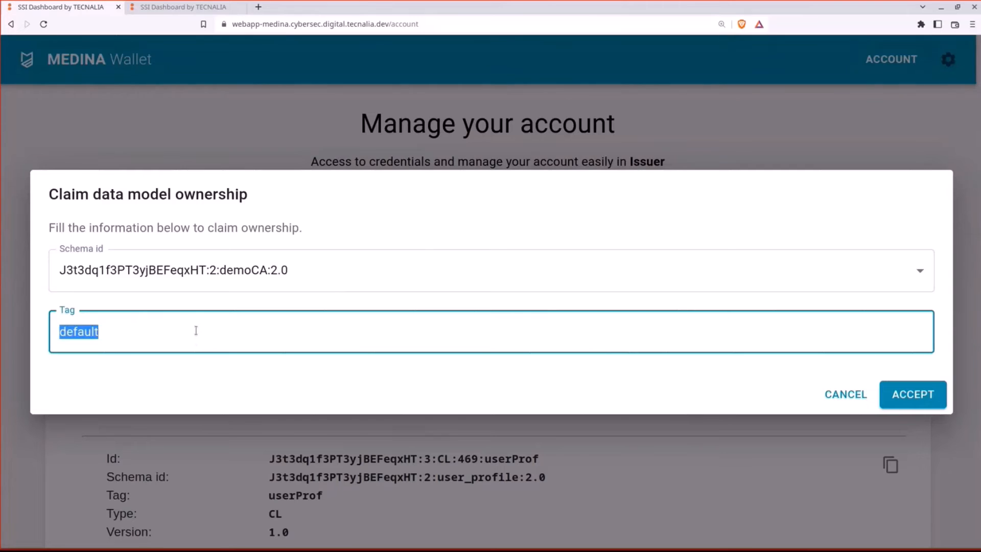
text(demo2)
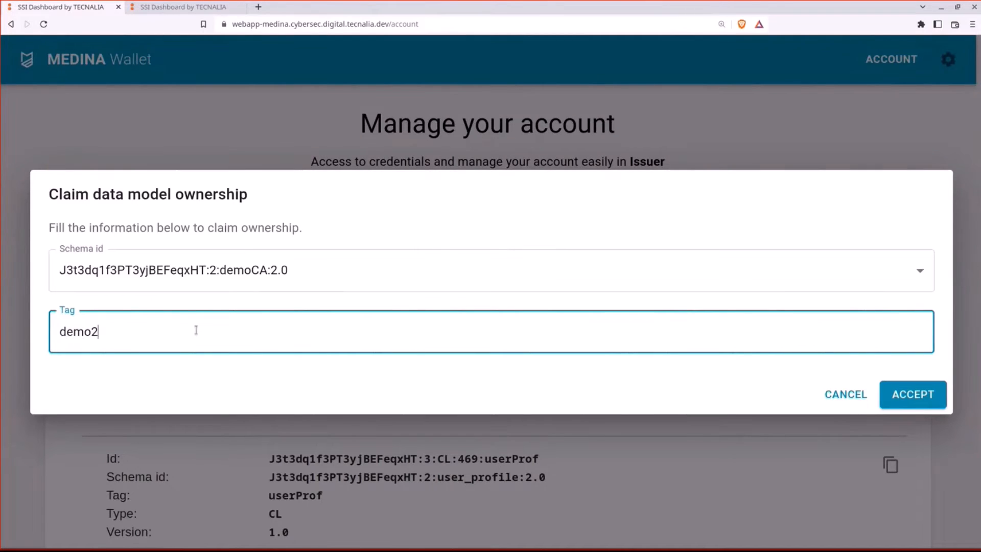
click(918, 404)
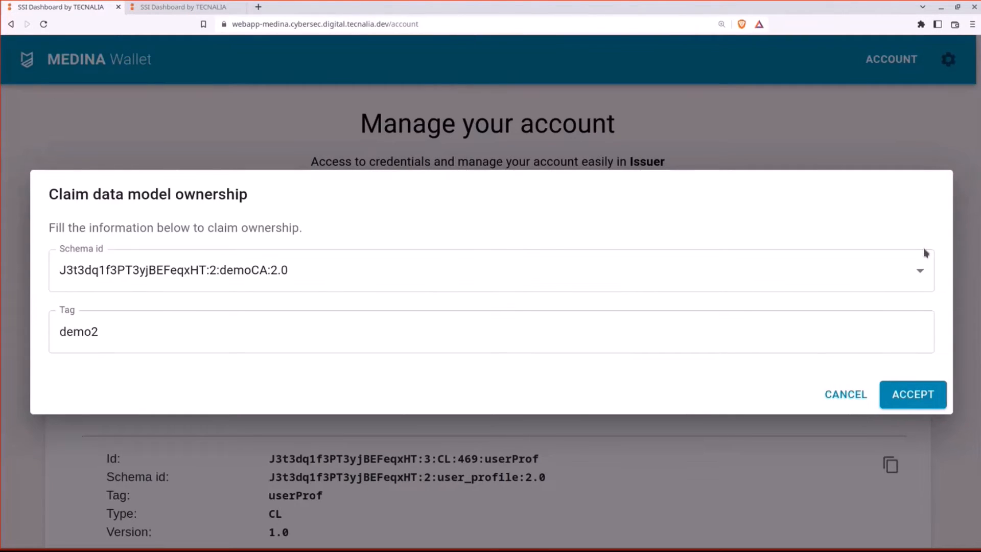
Step: Search the owned schemas page for demo2 and check the claimed schema's id, schema id and tag
click(890, 158)
key(ctrl+f)
text(demo2)
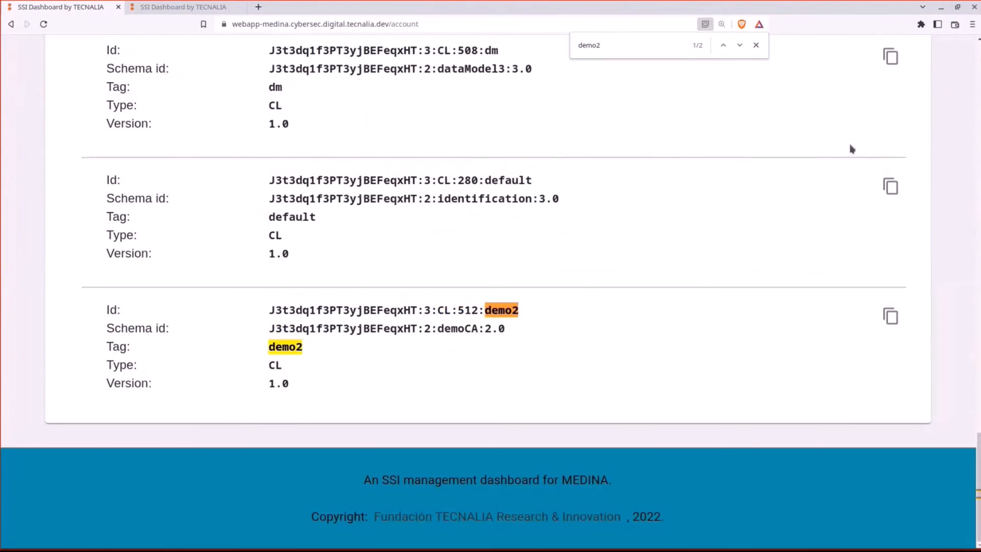
drag(440, 368, 423, 354)
triple_click(247, 307)
drag(179, 292, 250, 308)
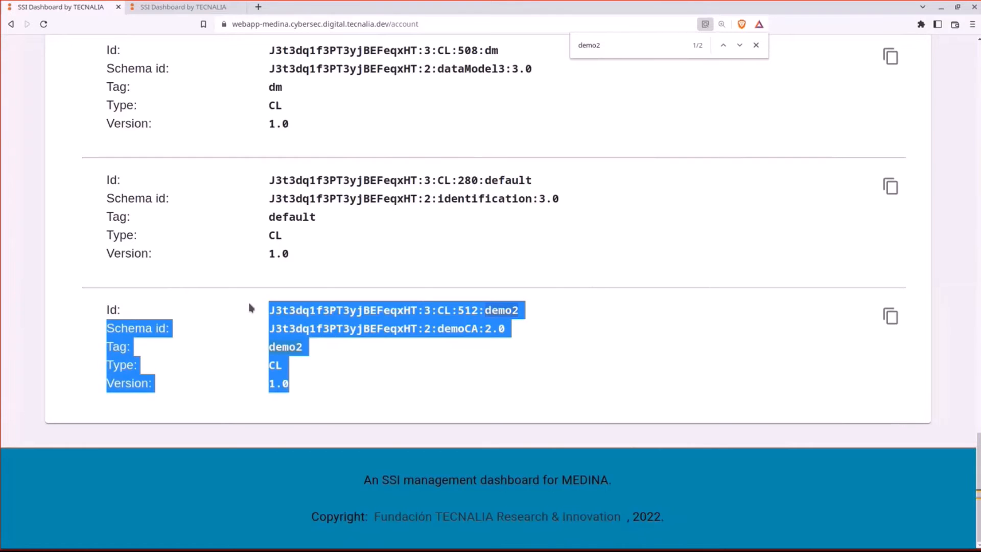
click(756, 45)
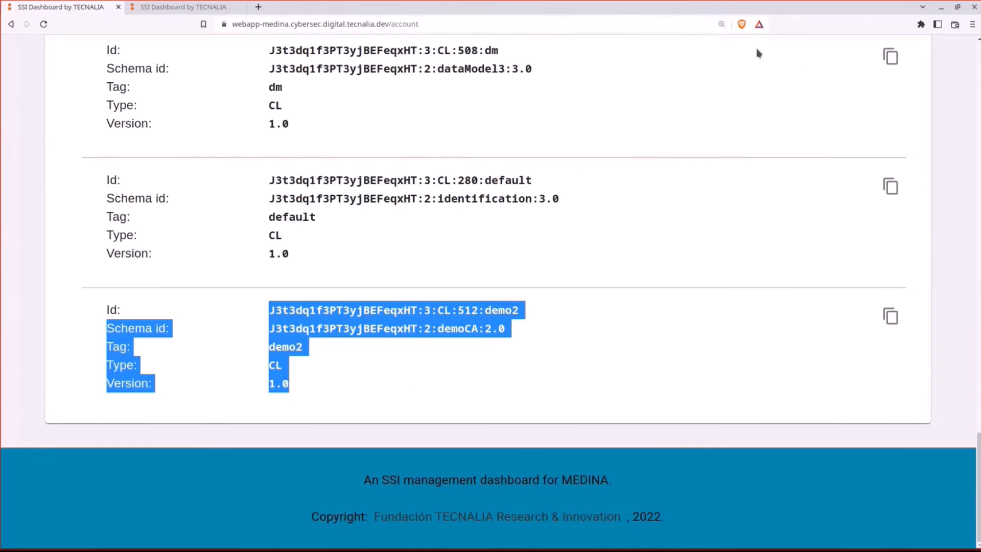
click(693, 299)
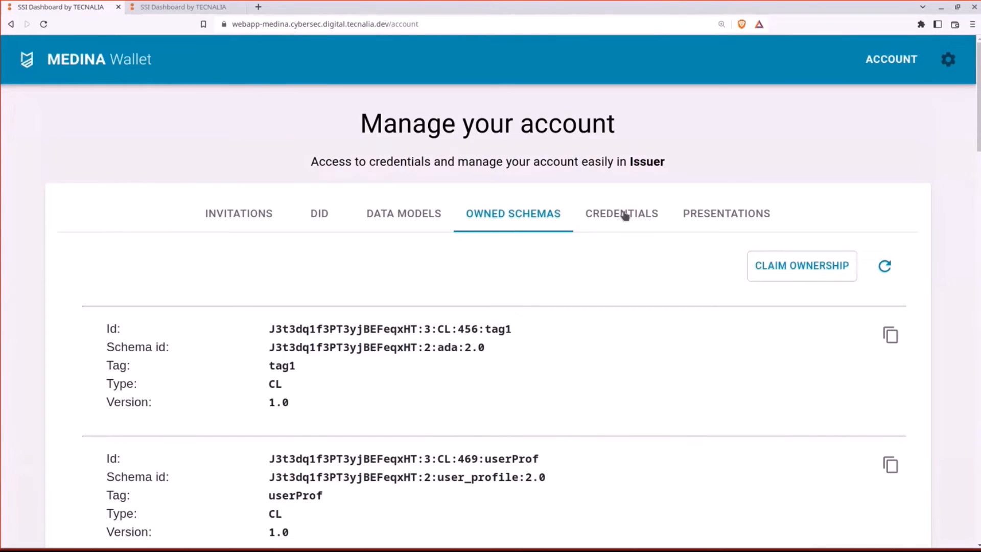
Step: View the credentials held by the Issuer and by Holder 1
click(624, 214)
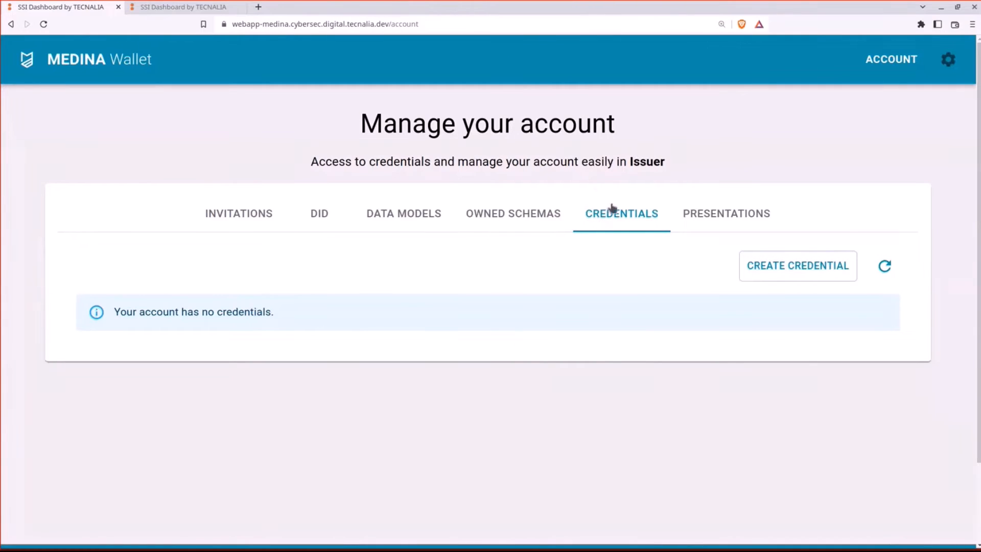
click(163, 6)
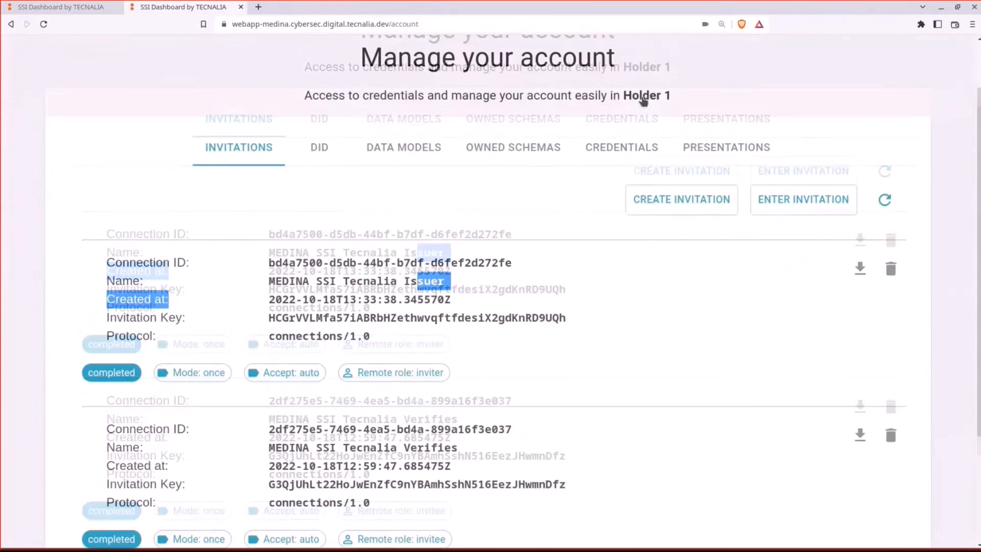
scroll(633, 205, up, 1)
drag(633, 153, 706, 147)
click(707, 148)
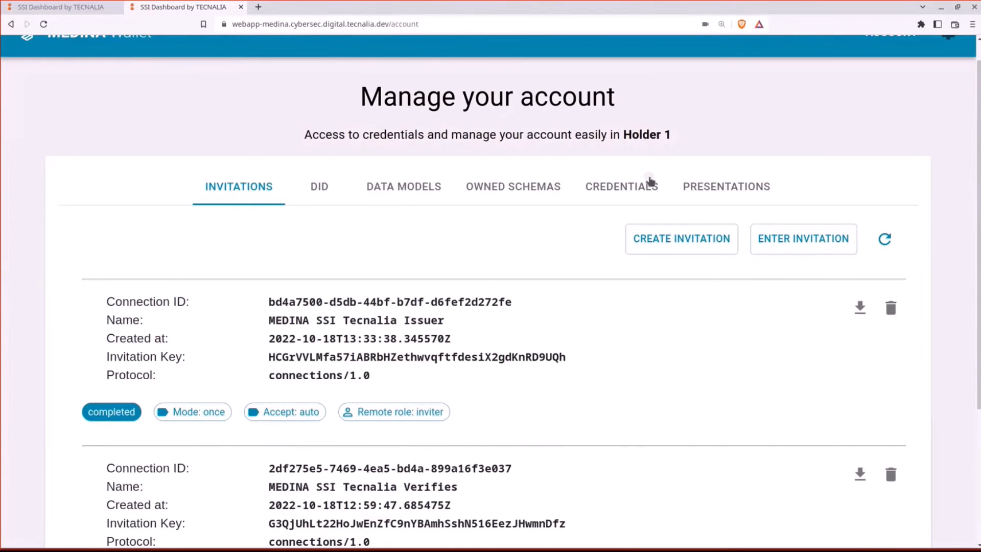
click(648, 176)
scroll(634, 144, down, 3)
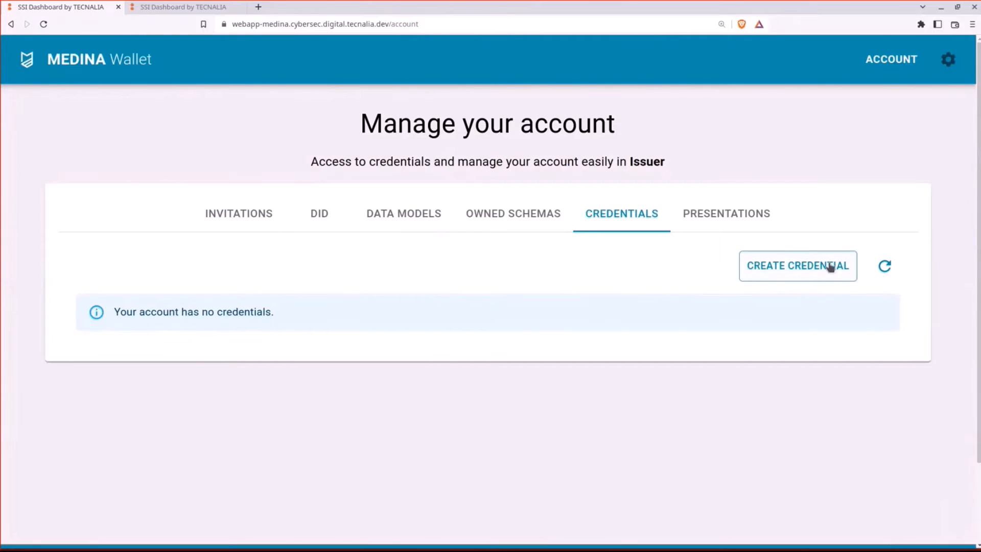
Step: Start a new credential offer as Issuer and choose the MEDINA SSI Tecnalia Holder1 connection
click(832, 272)
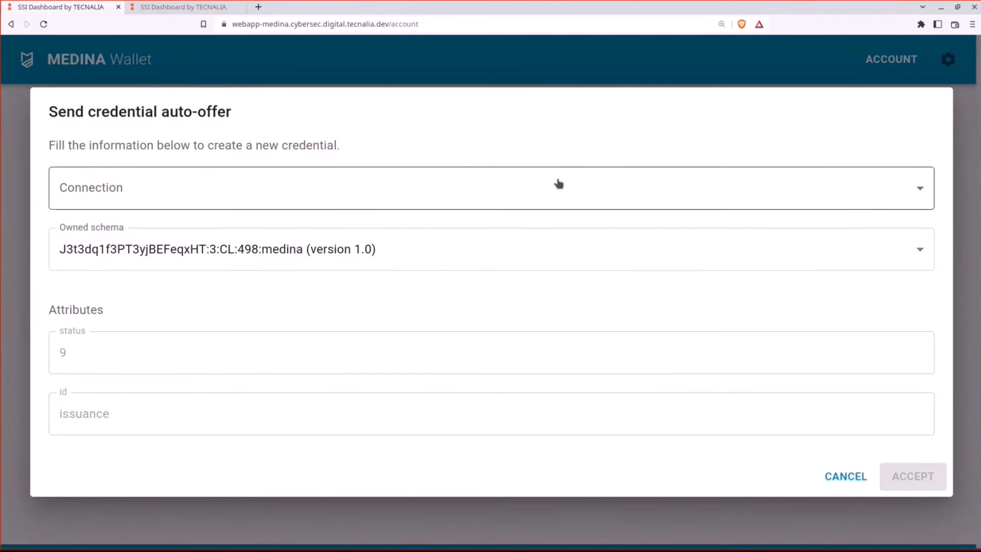
click(528, 177)
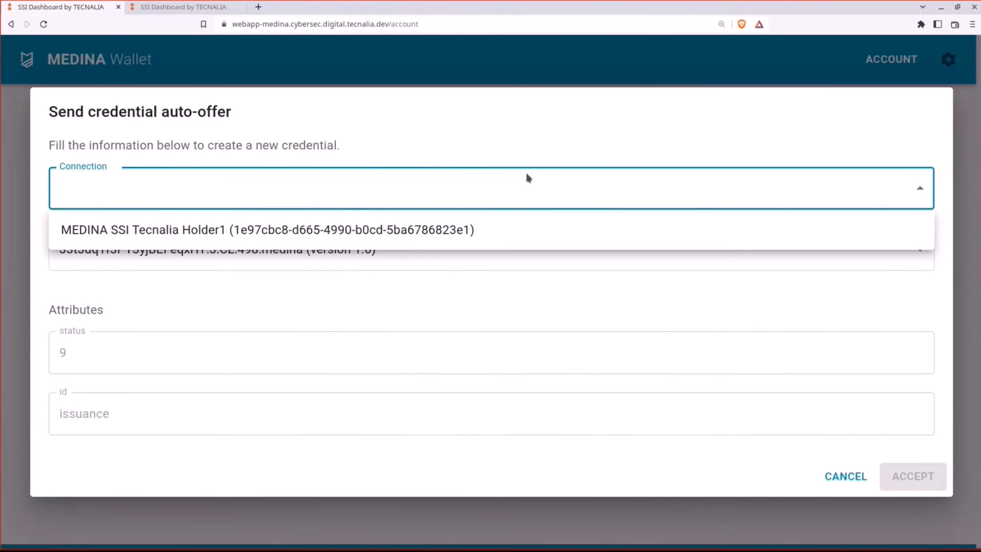
click(484, 233)
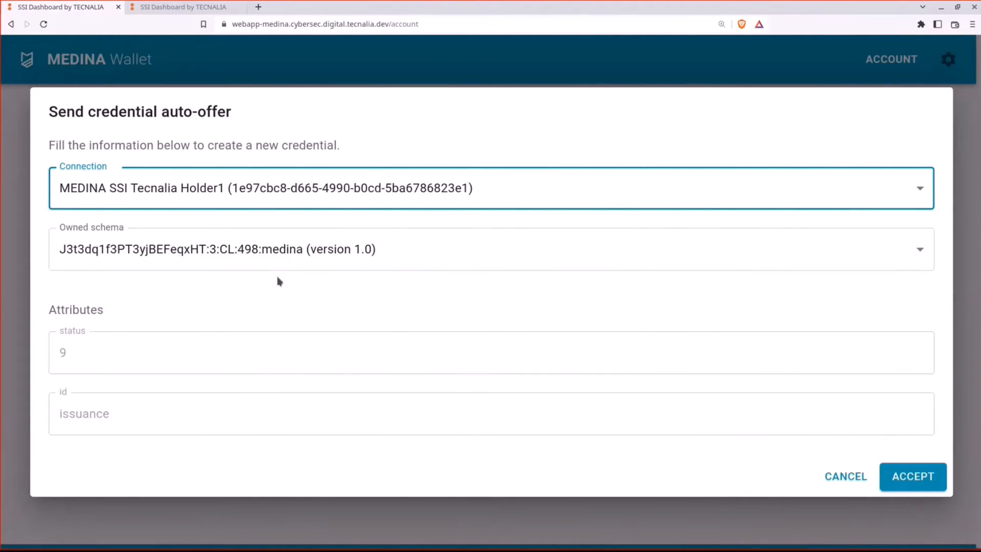
click(280, 295)
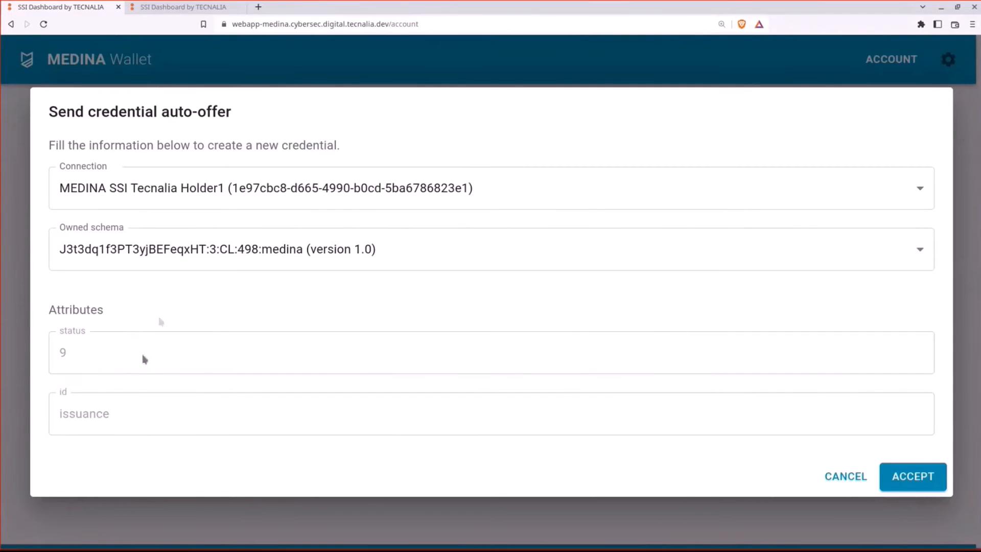
Step: Try the naming schema for the credential offer and test text entry in its score attribute
click(329, 249)
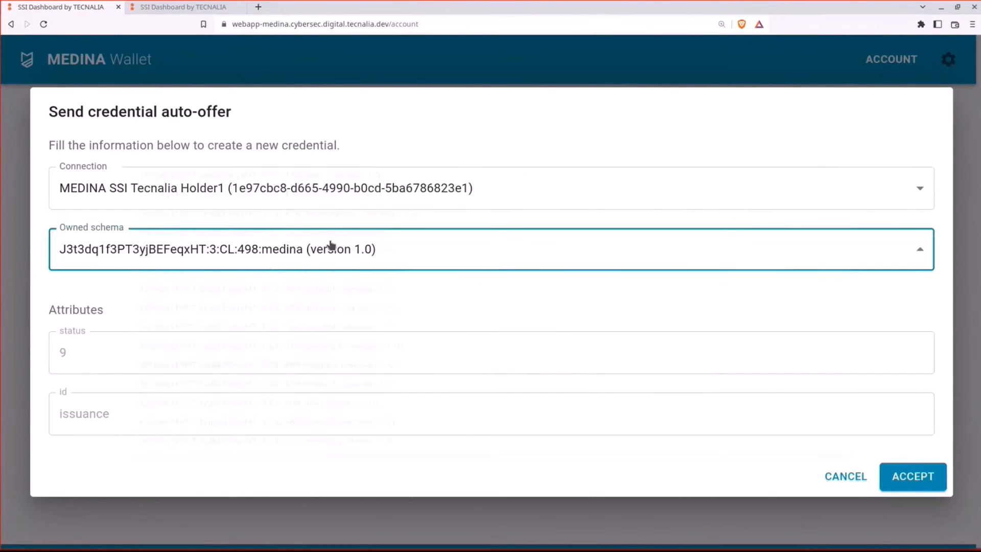
click(331, 220)
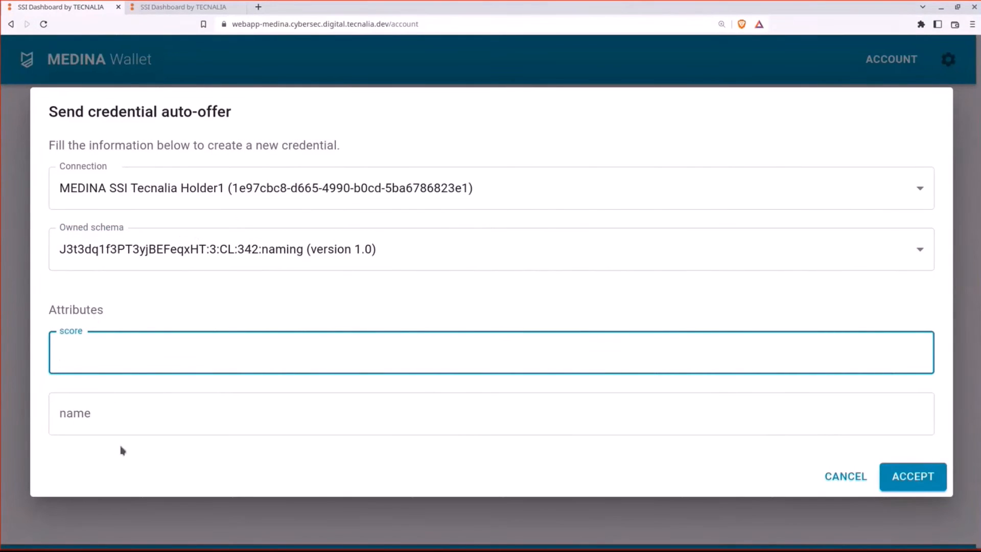
click(122, 395)
click(121, 348)
text(rger)
key(ctrl+a)
key(BackSpace)
Step: Select the medina owned schema (version 1.0) for the credential and accept the offer
click(190, 257)
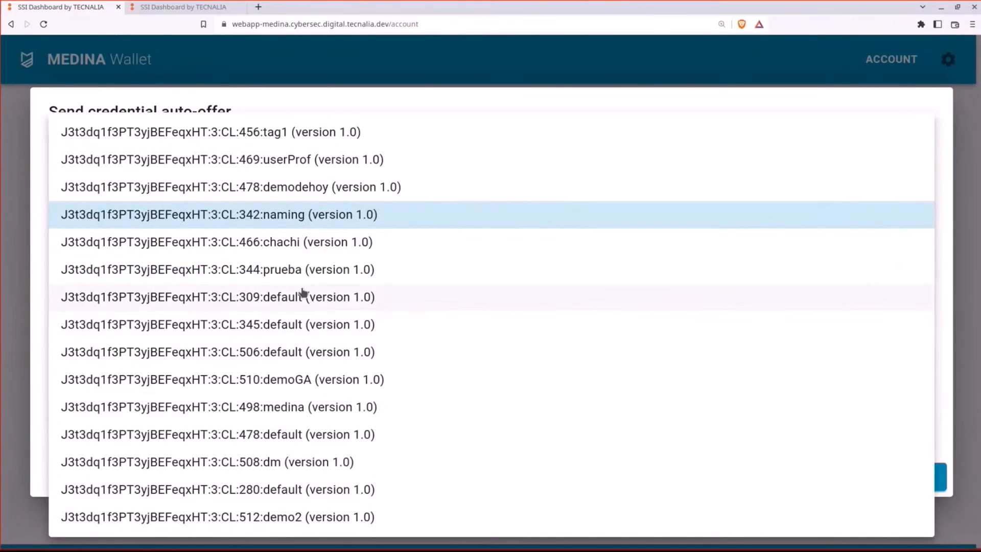
click(266, 407)
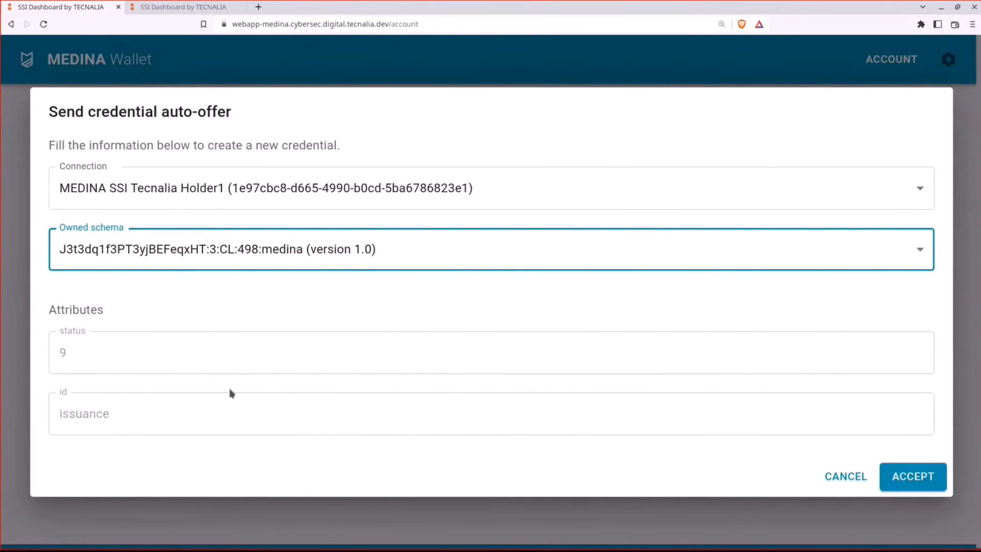
click(428, 307)
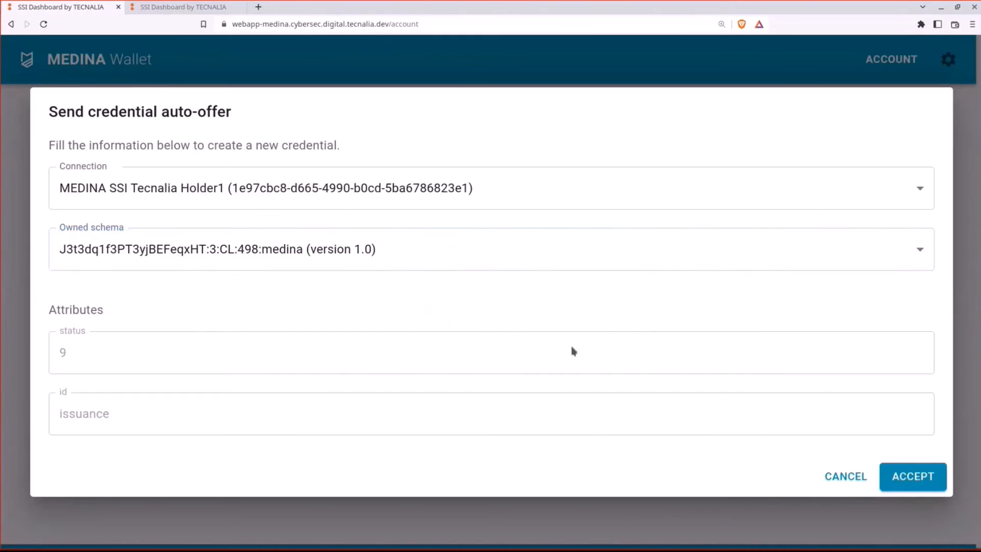
click(926, 479)
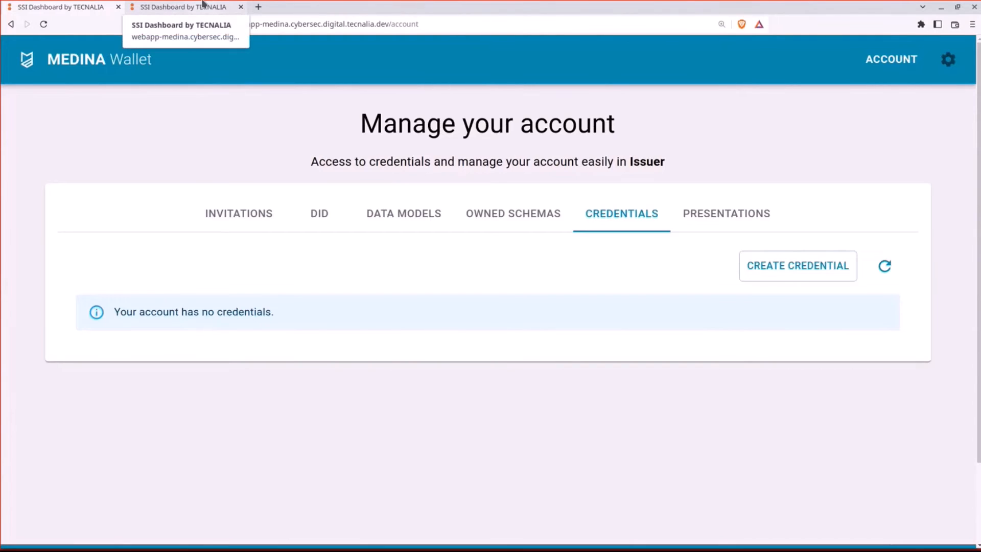
Step: Refresh Holder 1's credentials and examine the new medina credential's schema id, credential definition id and attributes
click(175, 5)
click(884, 134)
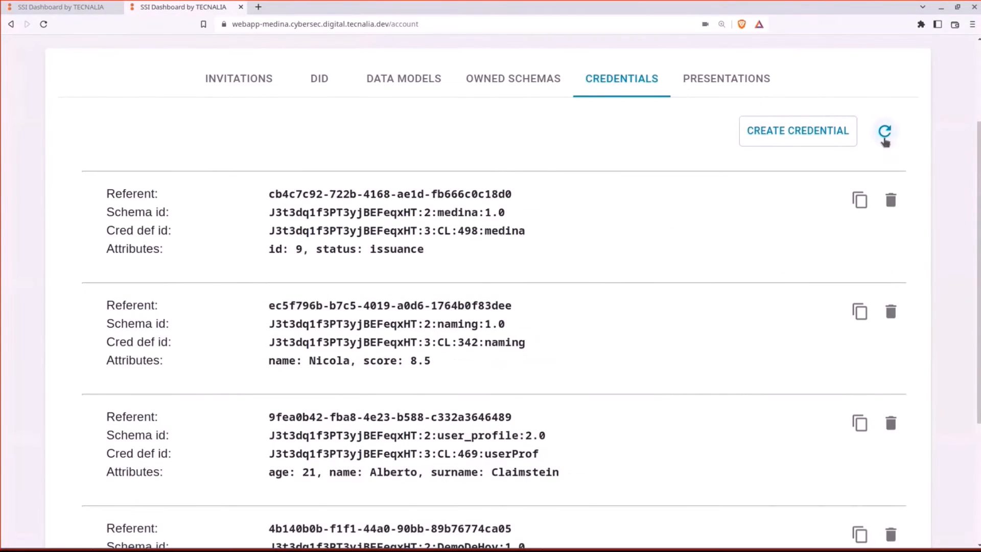
scroll(567, 184, up, 1)
drag(271, 238, 393, 276)
click(497, 275)
drag(477, 284, 278, 239)
click(241, 286)
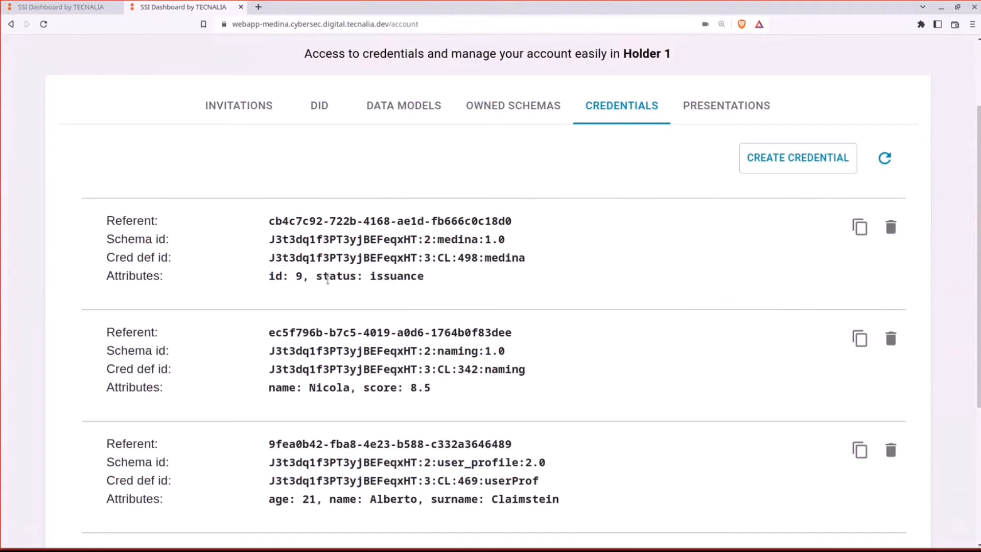
drag(312, 279, 339, 277)
click(356, 277)
drag(401, 276, 420, 276)
scroll(359, 213, up, 1)
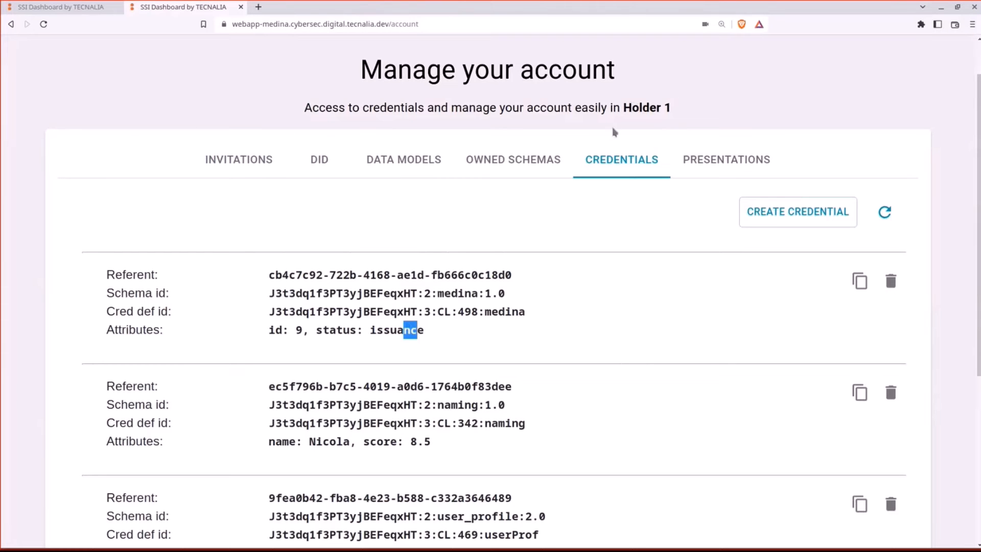
drag(265, 256, 452, 338)
click(455, 305)
Step: Open the wallet's account address in a new browser tab and point out the Verifier connector
click(290, 24)
key(ctrl+c)
click(259, 6)
key(ctrl+v)
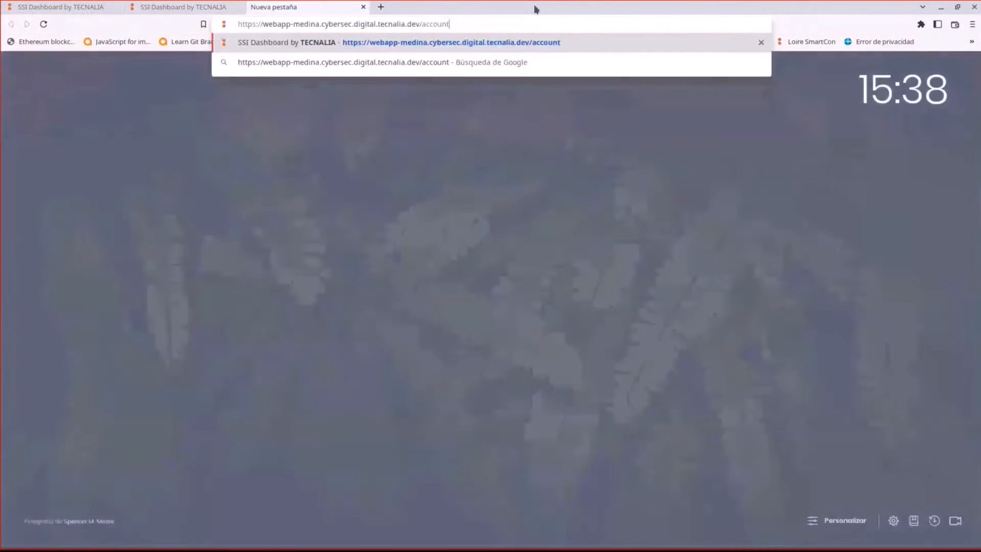
key(Return)
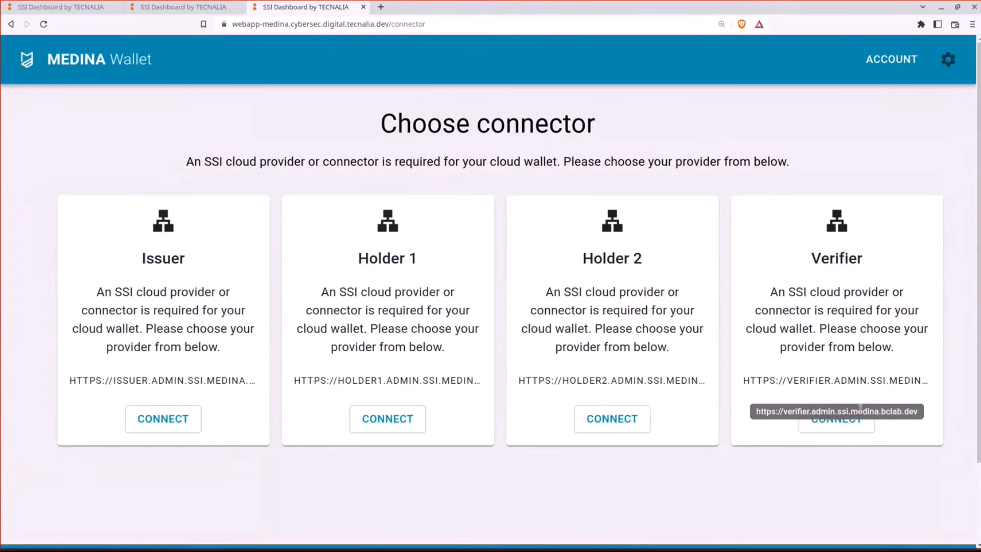
drag(822, 236, 902, 327)
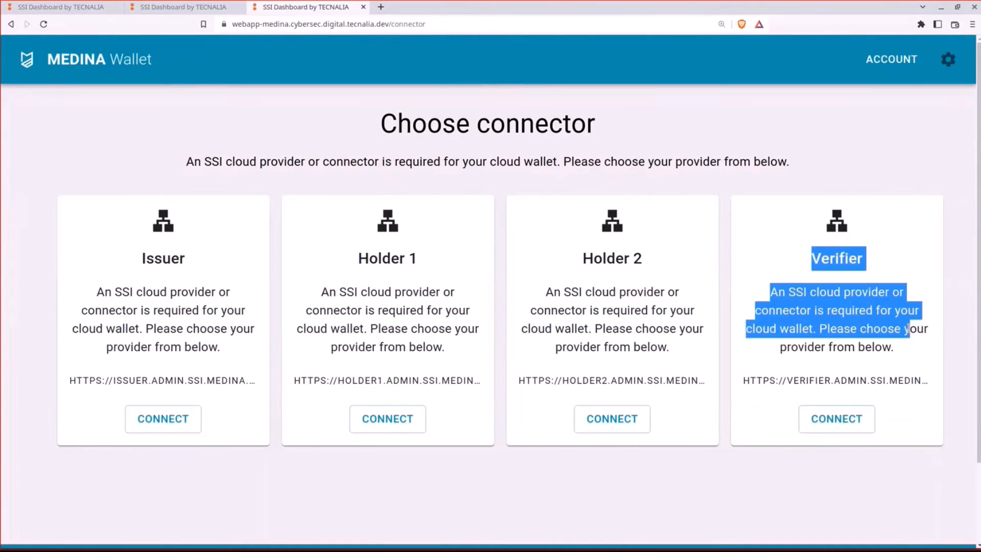
Step: Connect to the Verifier and examine the Holder1 connection details in its account
click(905, 326)
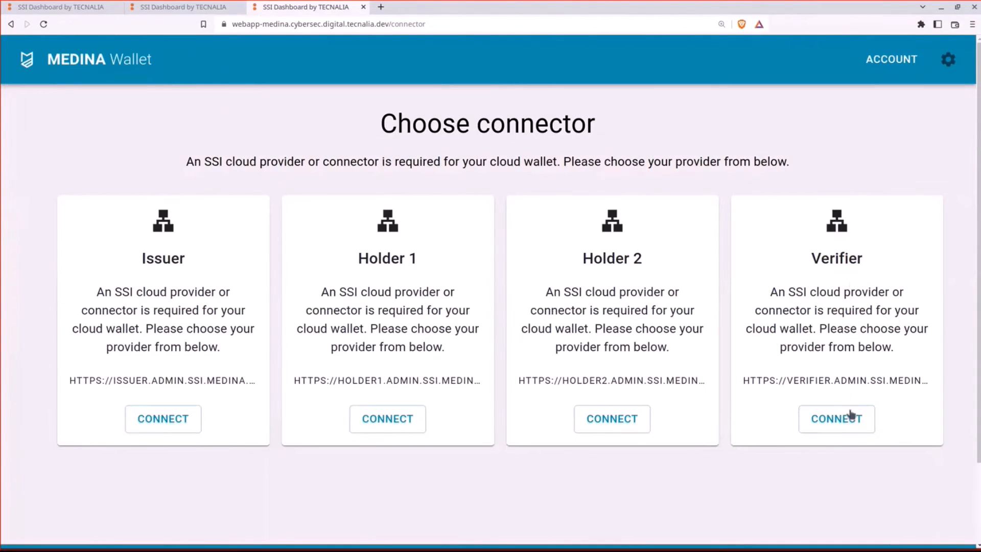
click(850, 426)
click(909, 62)
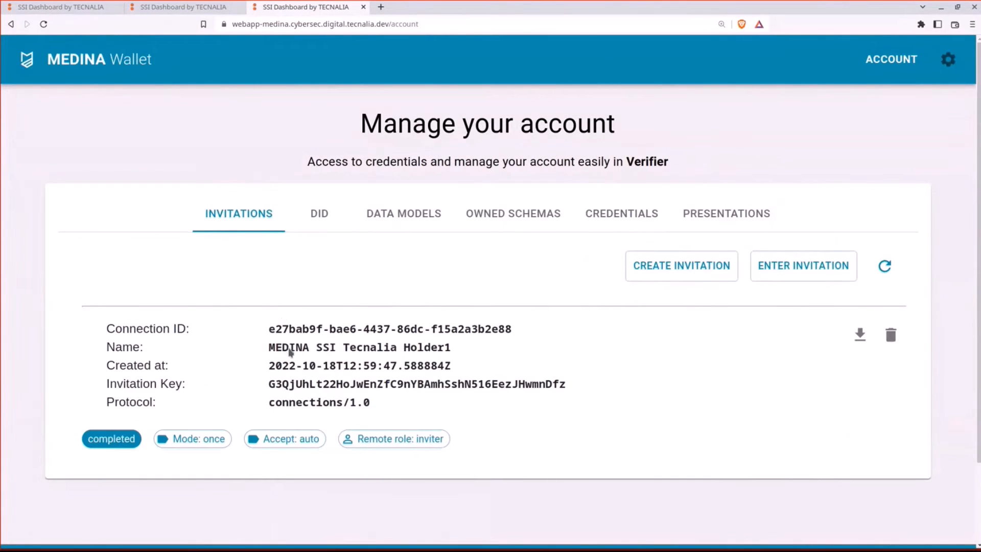
drag(286, 356, 298, 313)
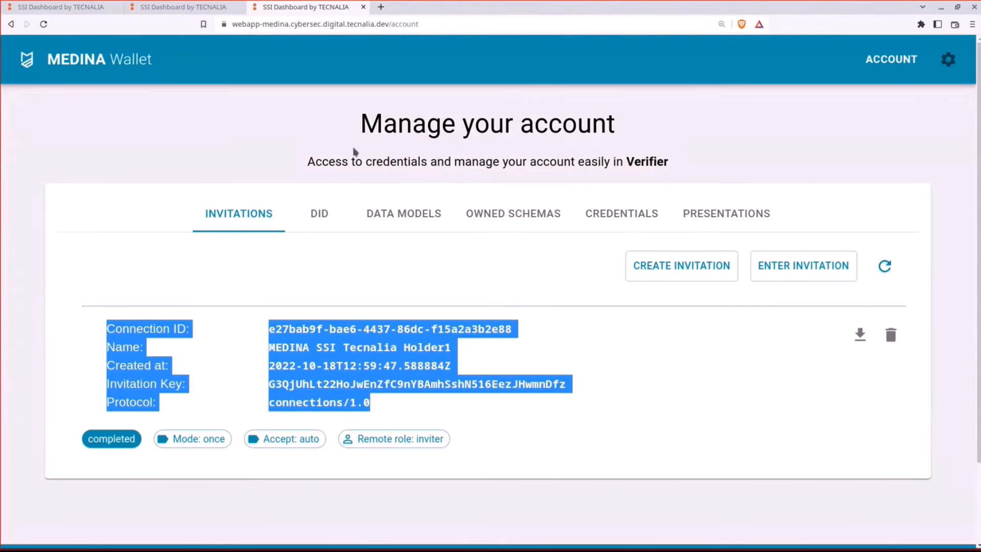
click(499, 366)
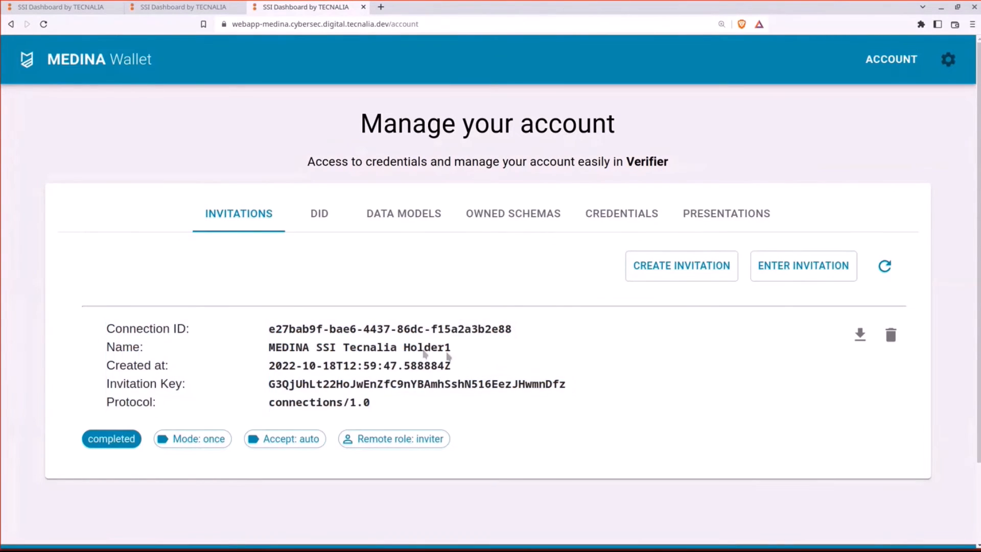
Step: Start a proof request to the MEDINA SSI Tecnalia Holder1 connection with the comment "I need this info for the demo"
click(720, 225)
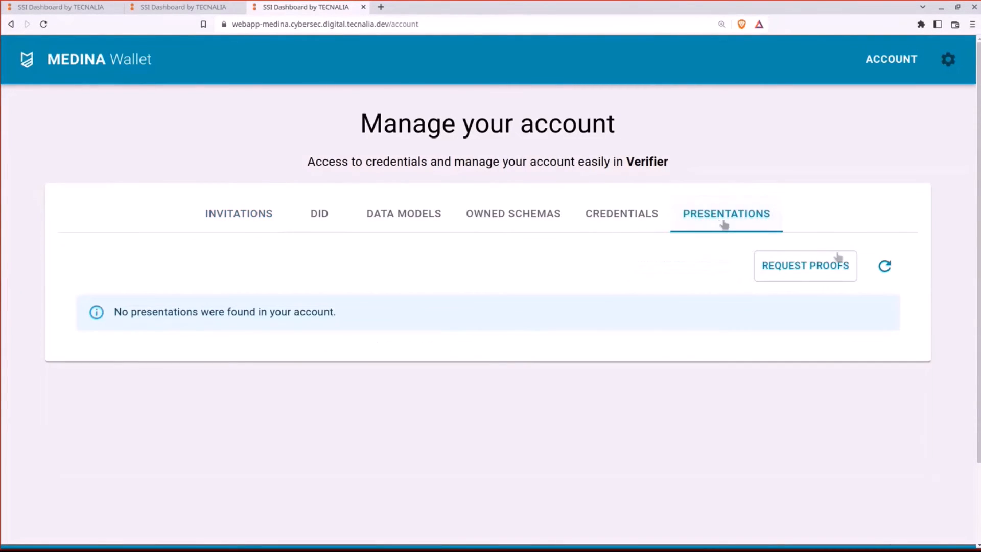
click(804, 270)
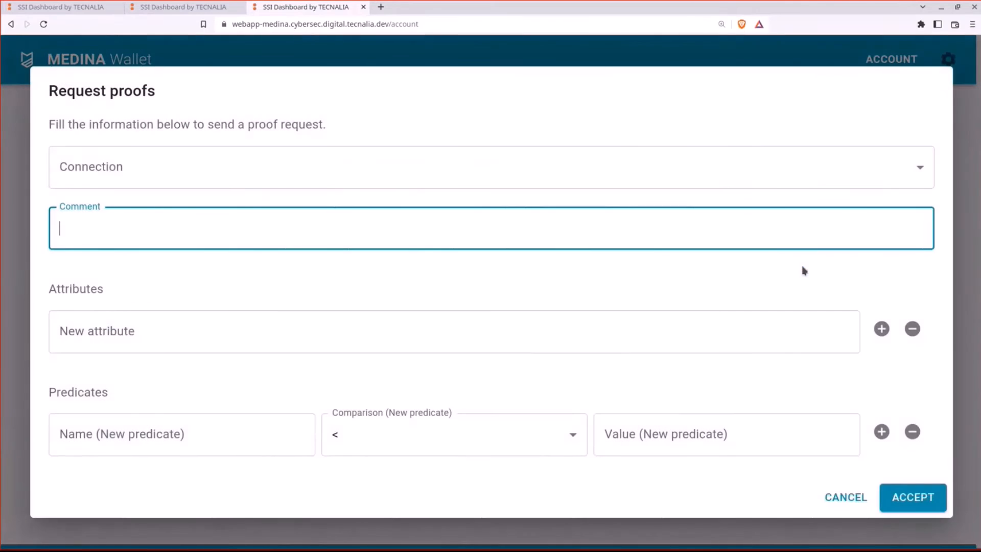
click(540, 187)
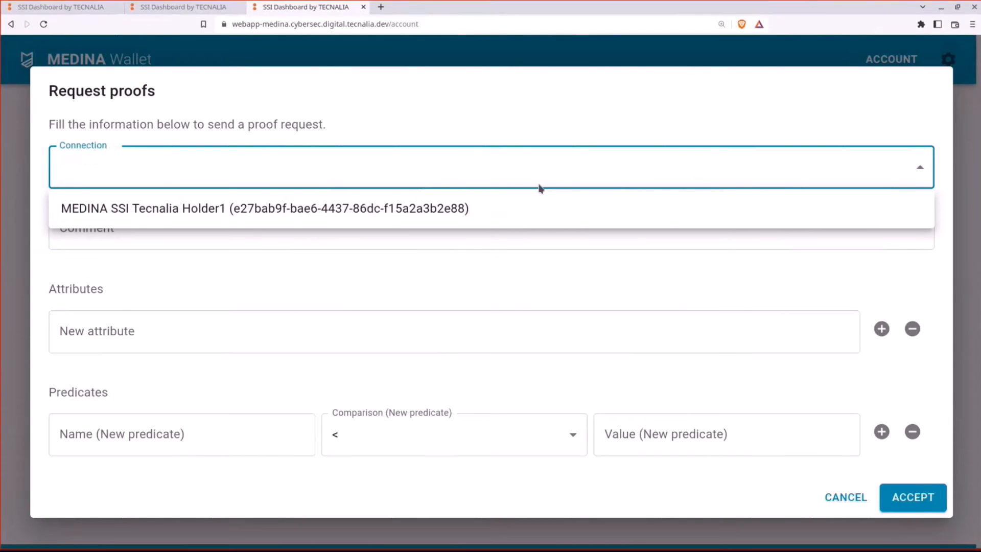
click(277, 210)
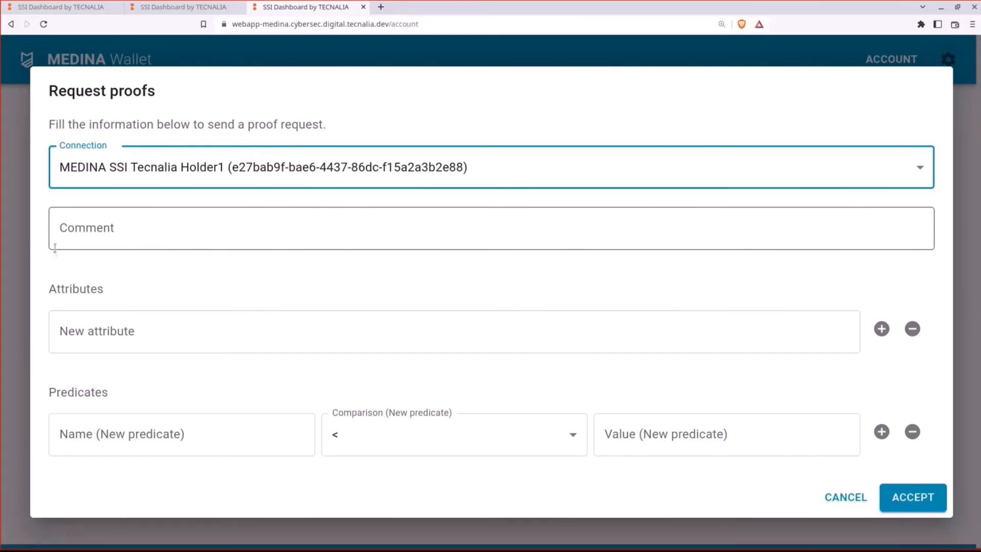
click(171, 239)
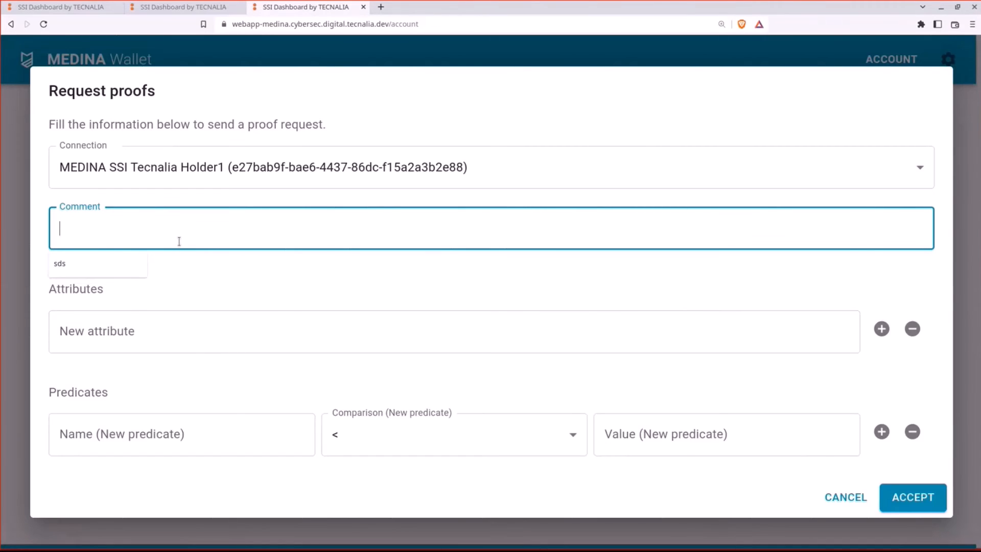
text(I need this)
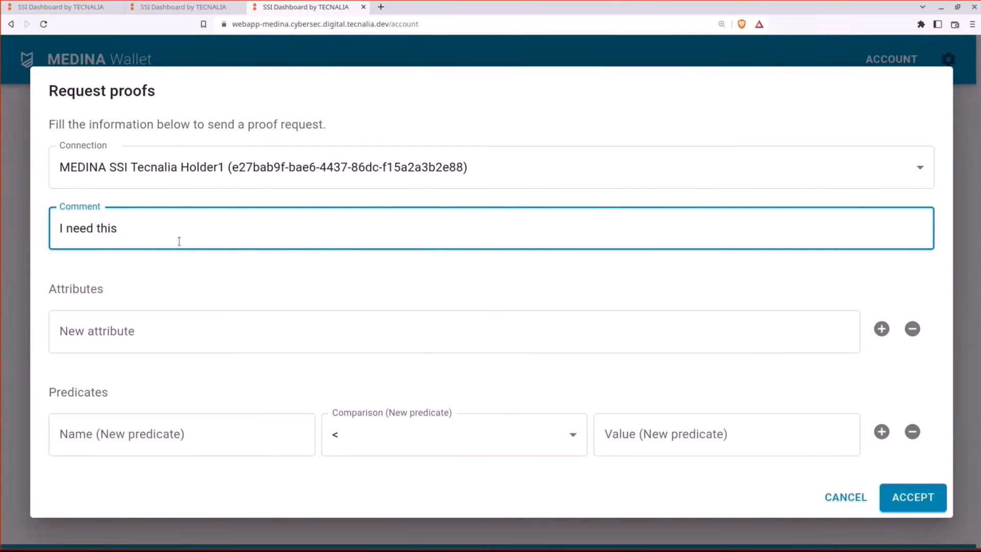
text( info for the demo)
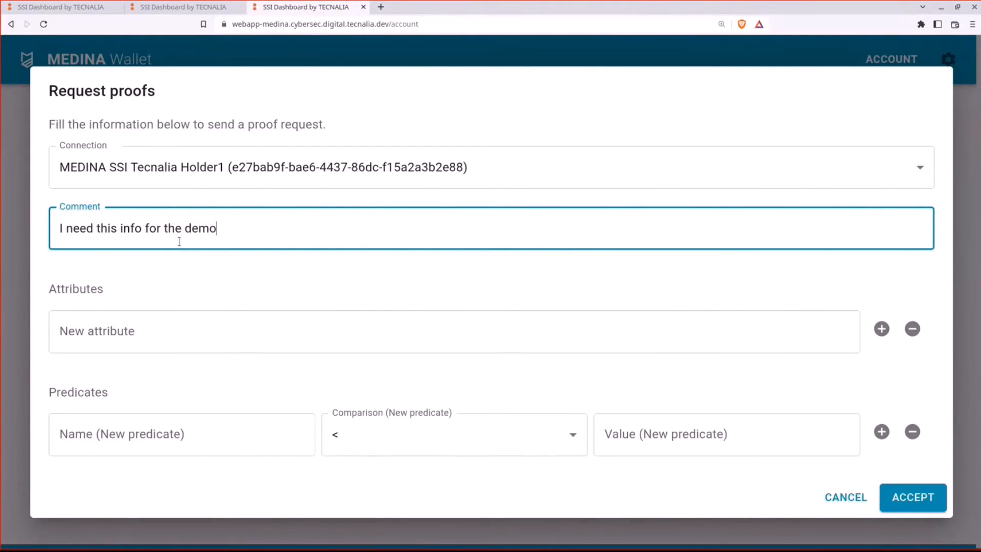
Step: Request the status attribute in the proof request
click(319, 325)
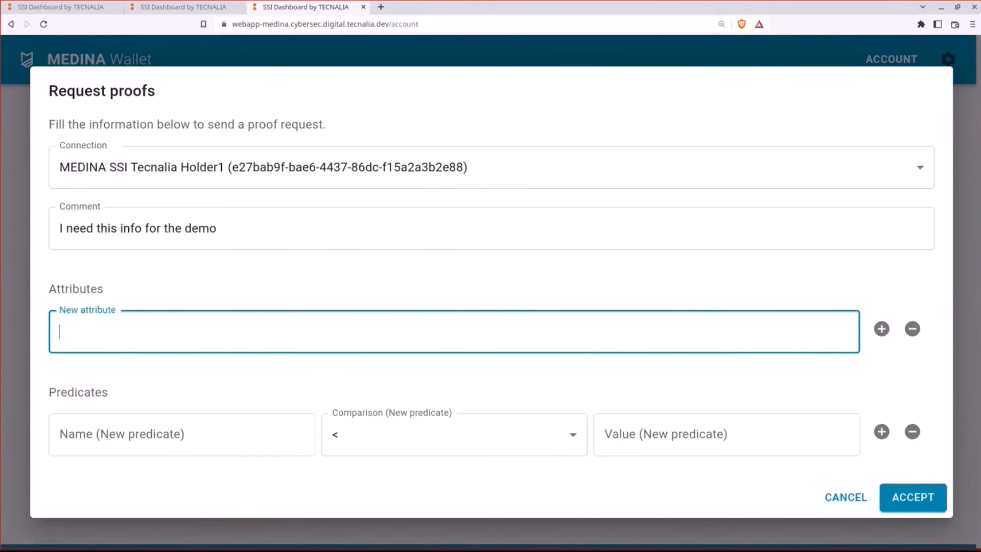
key(alt+Tab)
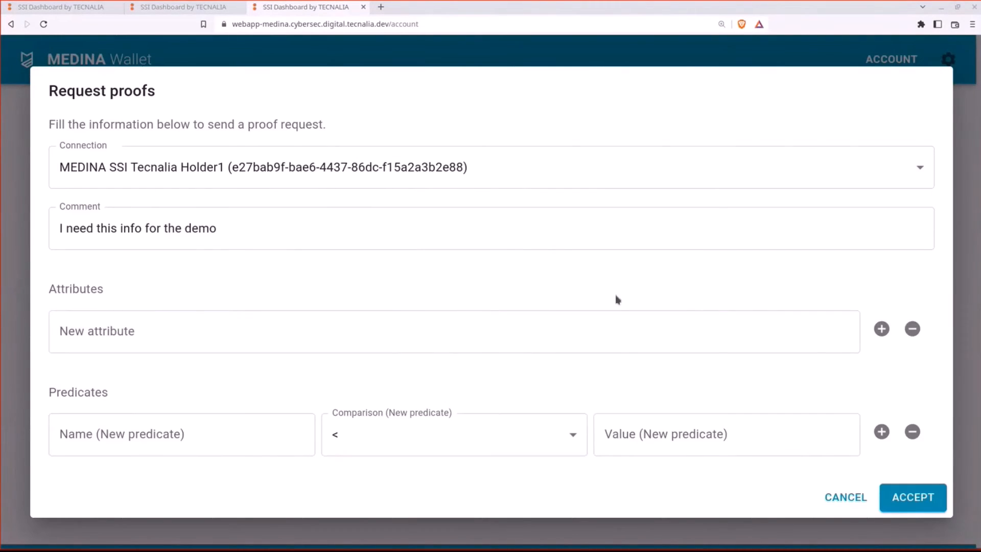
click(233, 318)
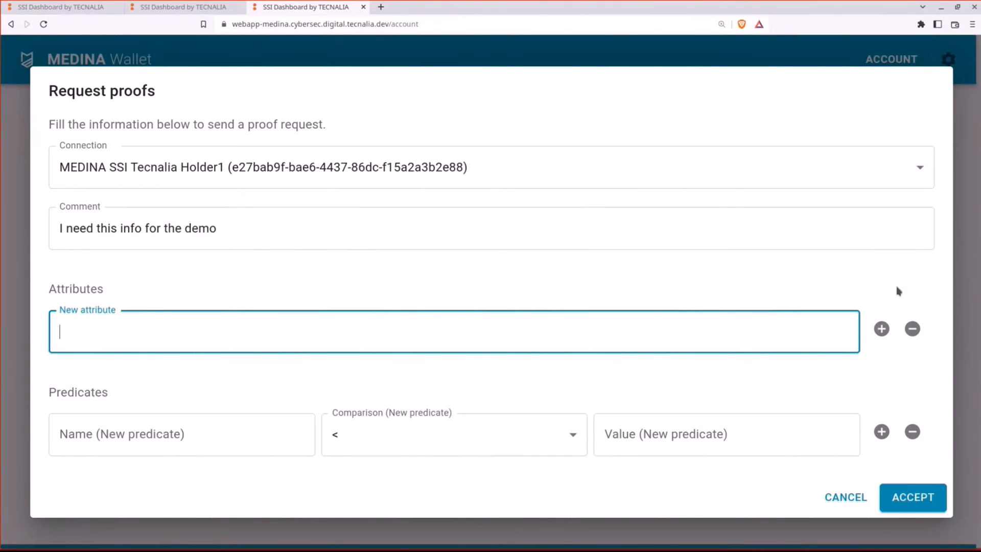
text(status)
click(882, 432)
scroll(901, 354, down, 1)
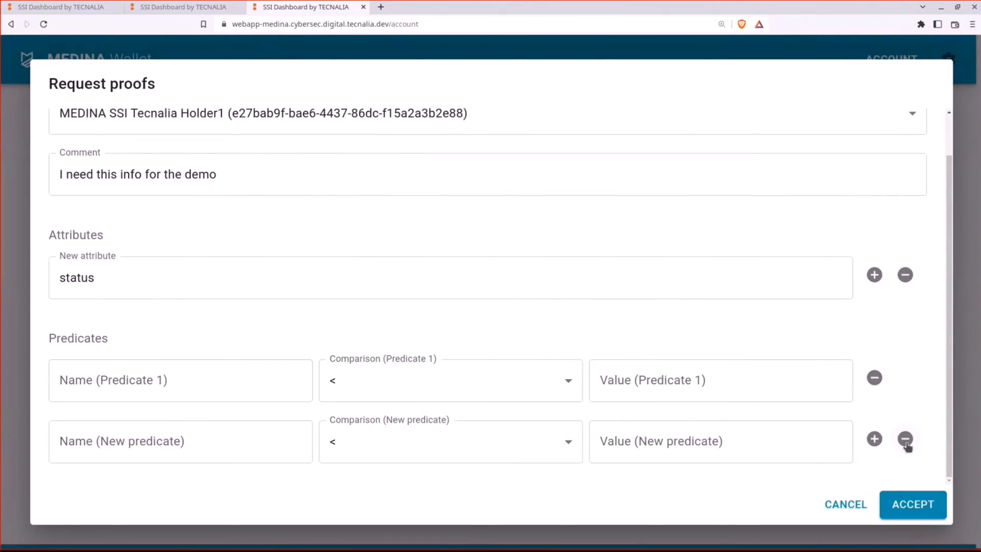
click(197, 379)
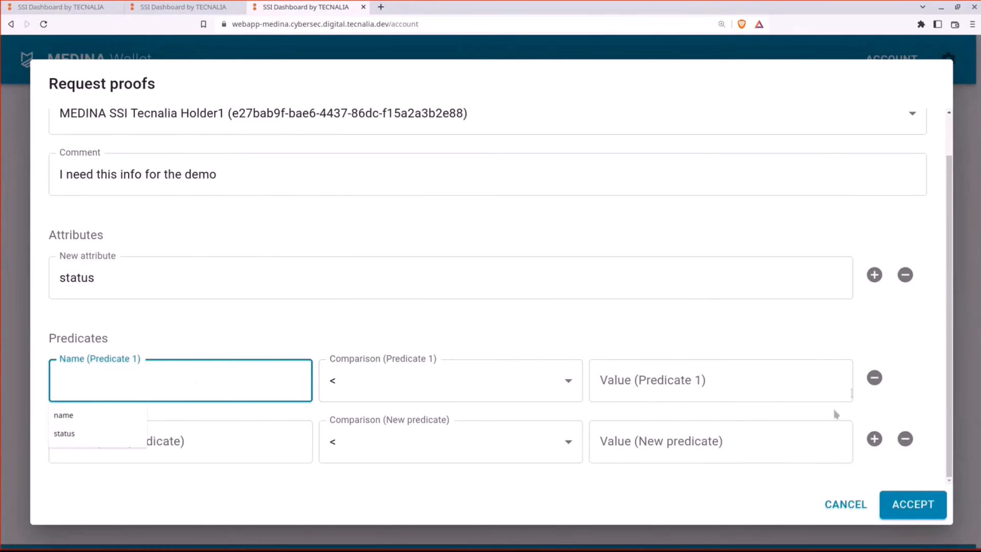
click(875, 378)
Step: Define a predicate in the proof request requiring id >= 9
click(264, 440)
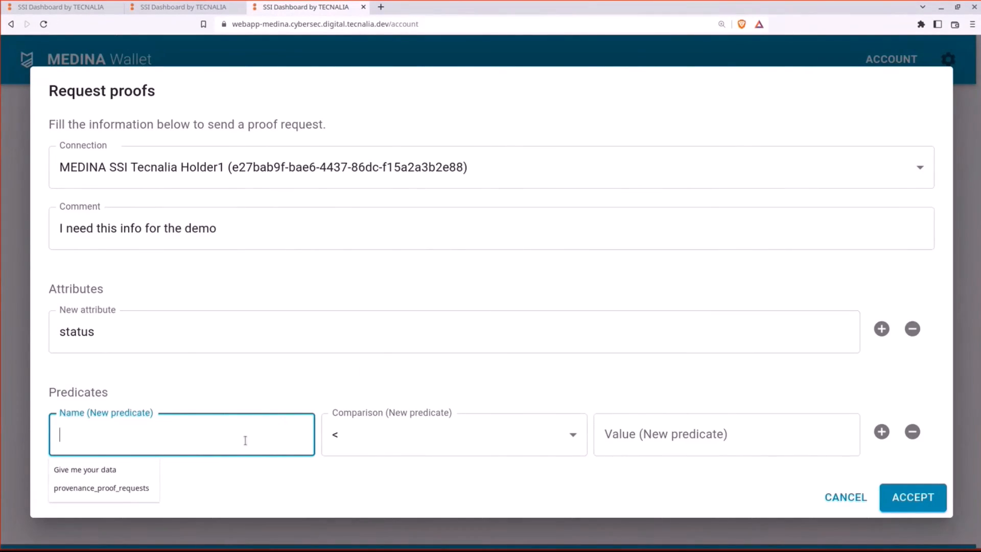
text(id)
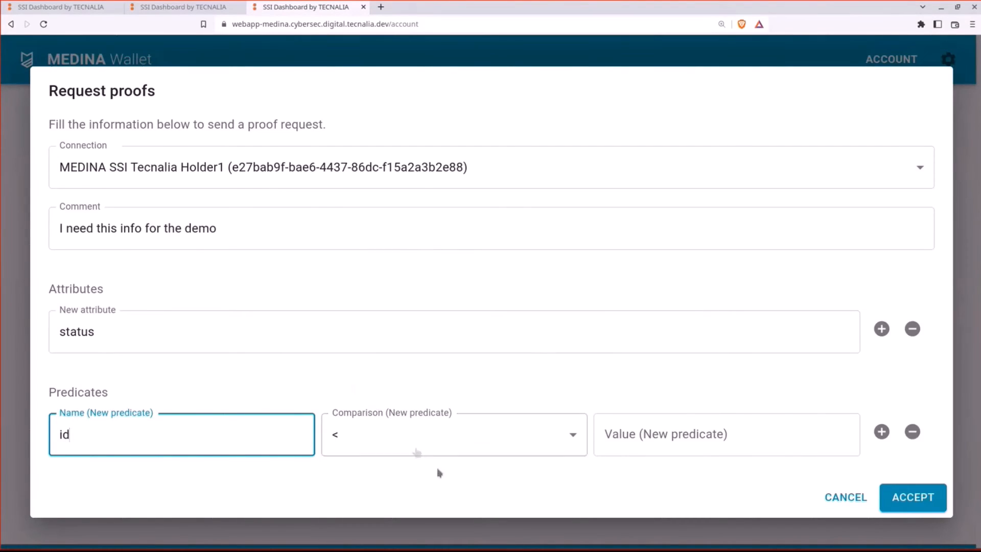
click(451, 450)
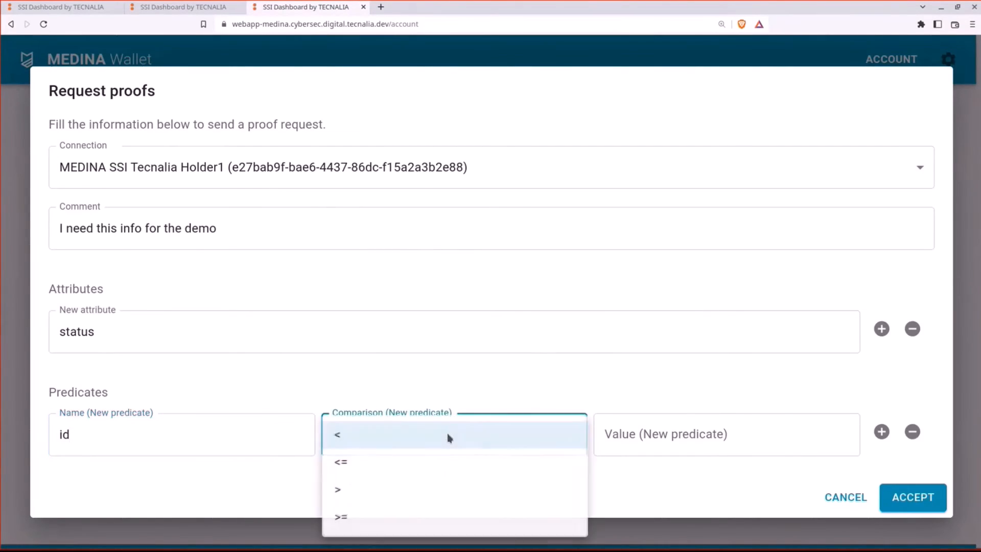
click(440, 527)
click(672, 435)
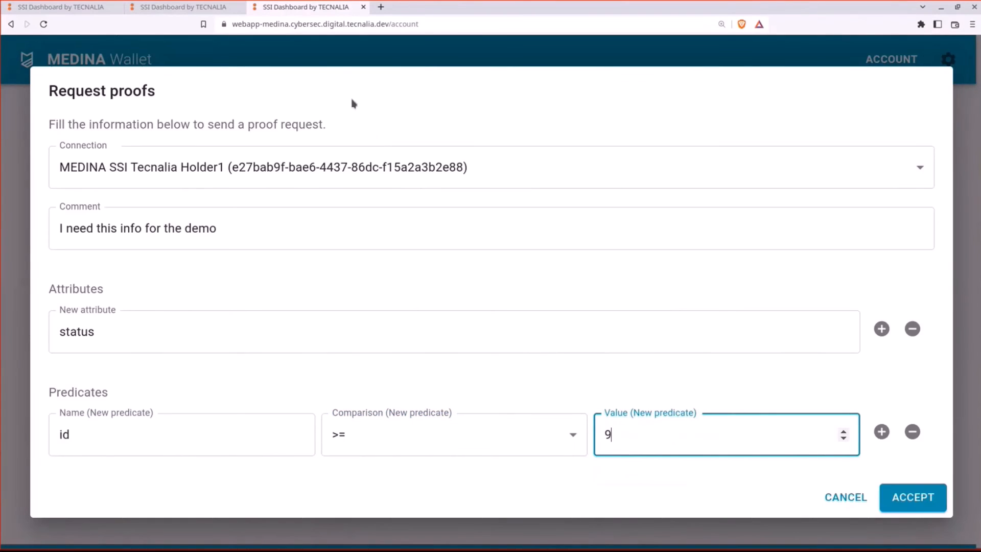
Step: Check the id attribute of Holder 1's medina credential and send the Verifier's proof request
click(195, 6)
drag(307, 332, 256, 339)
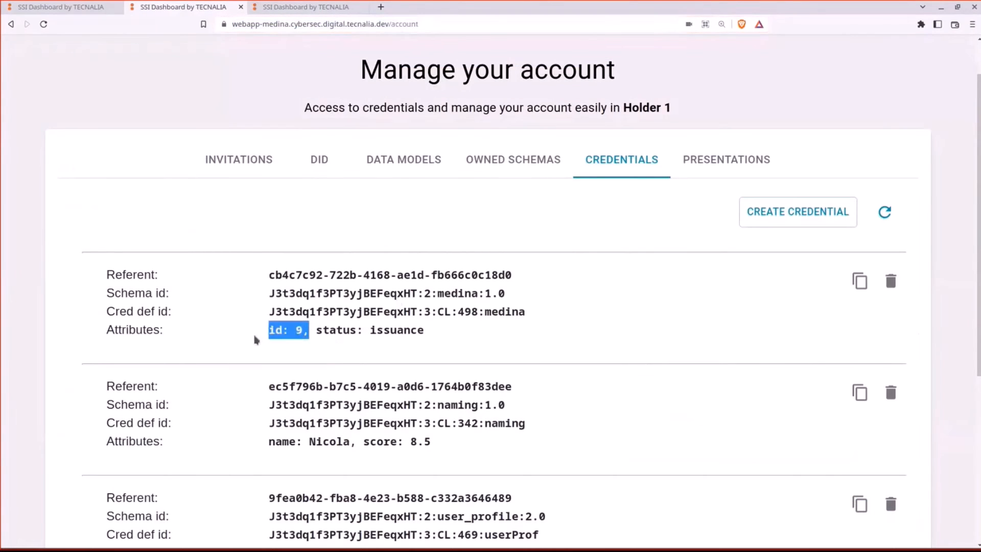
click(304, 8)
text(9)
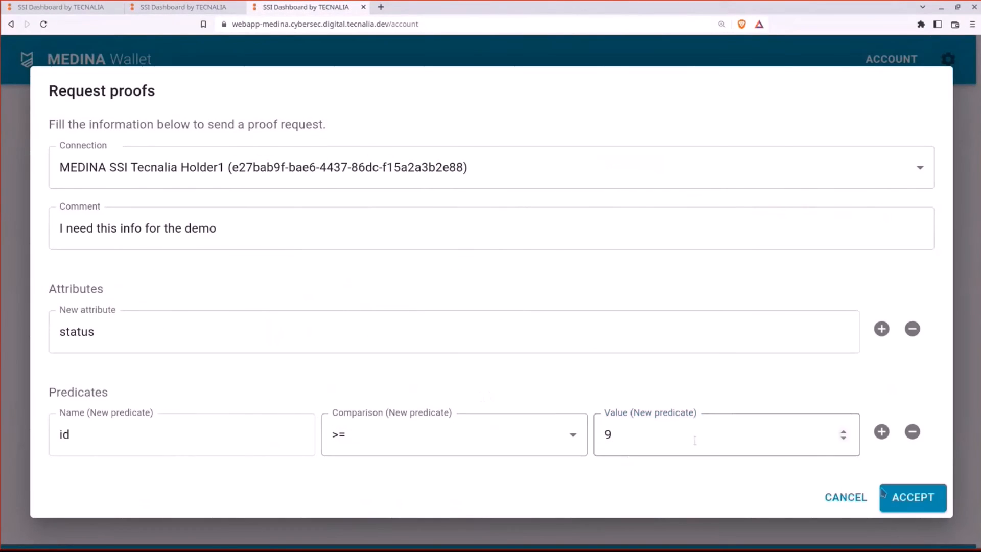
click(931, 497)
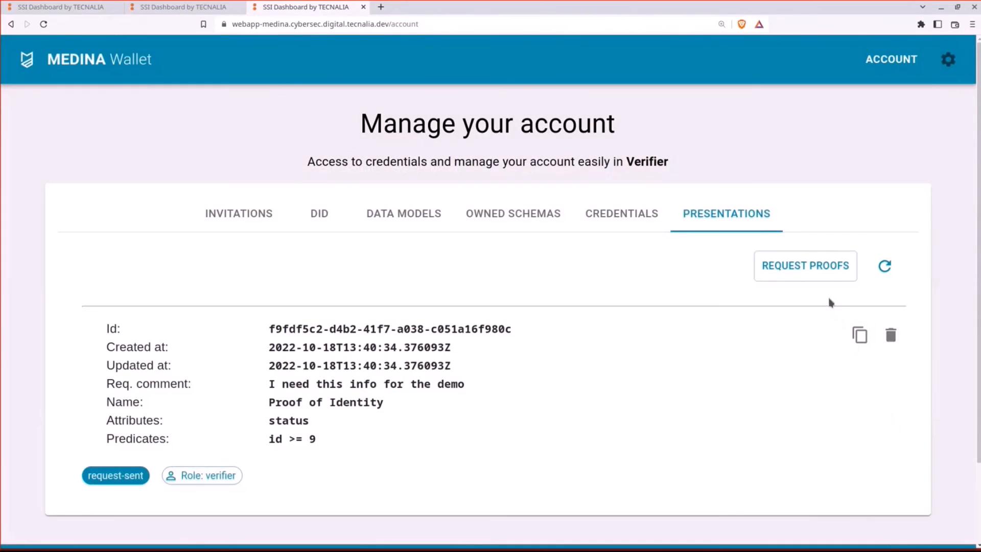
Step: Refresh Holder 1's presentations and examine the received proof request's details and role
click(226, 7)
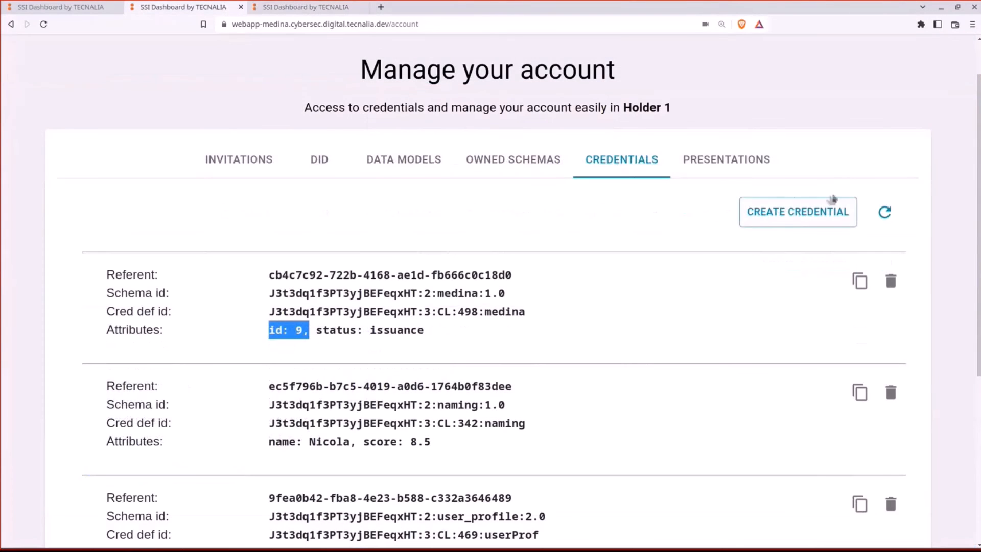
click(733, 161)
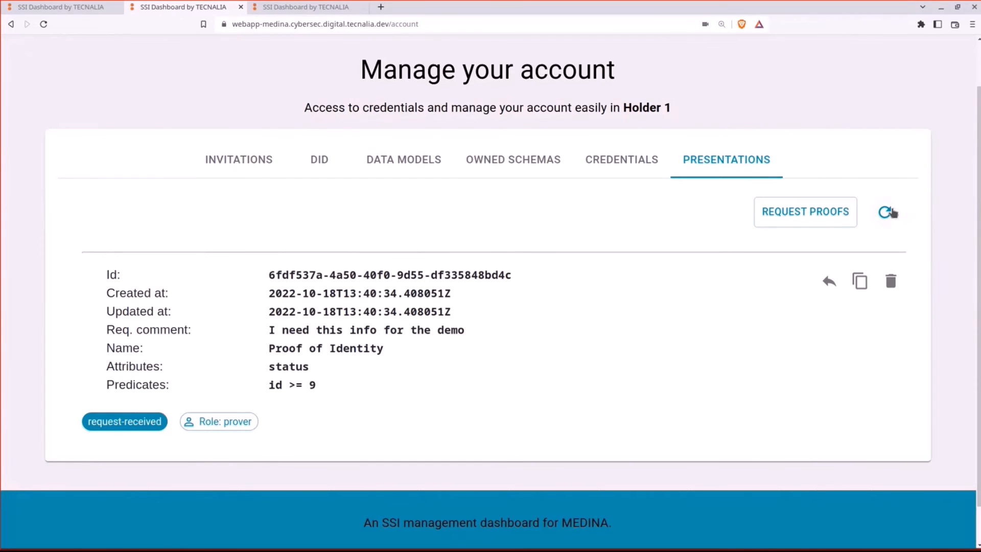
mouse_move(271, 284)
mouse_down()
mouse_move(376, 386)
mouse_move(266, 274)
mouse_up()
double_click(238, 427)
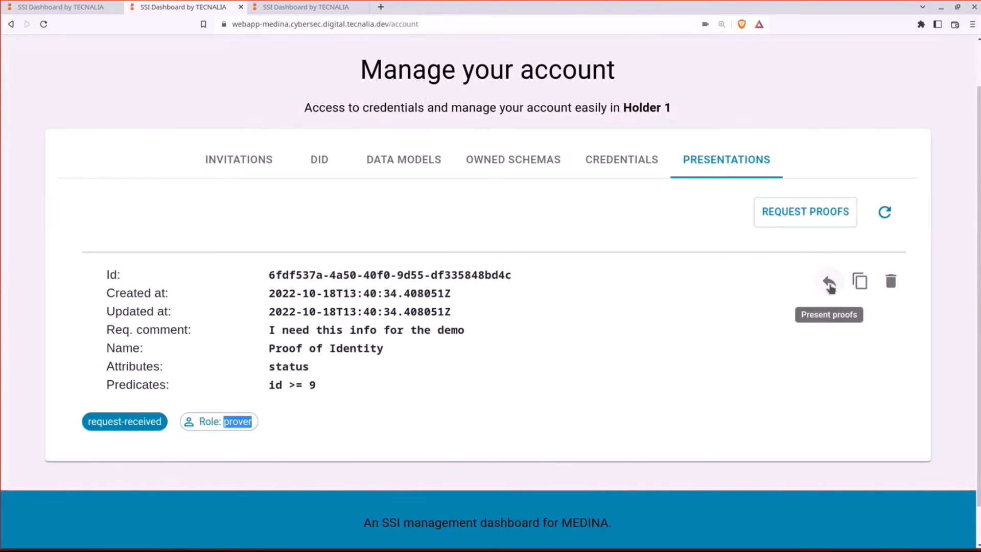
Step: Review the credentials selectable for the proof response and compare them with Holder 1's credential list
click(830, 283)
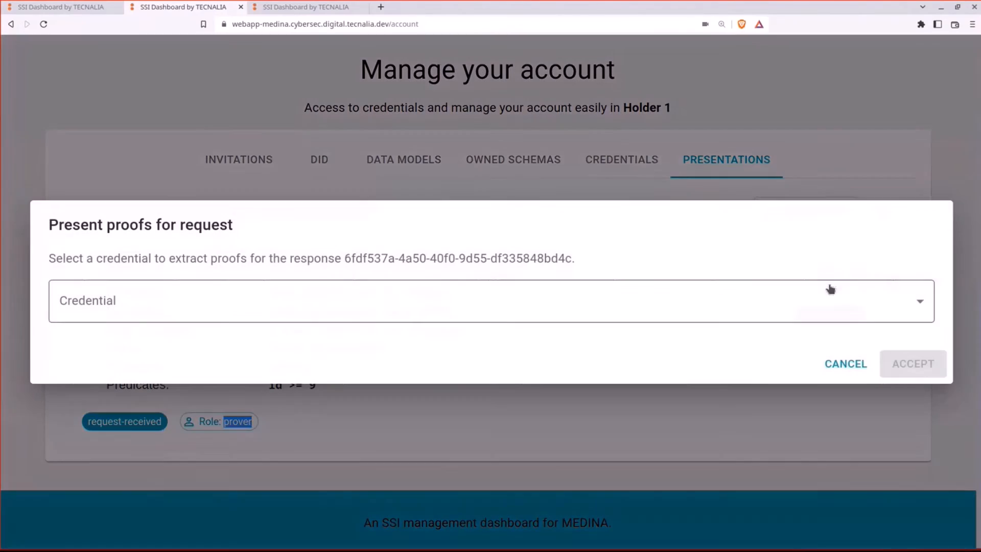
click(463, 302)
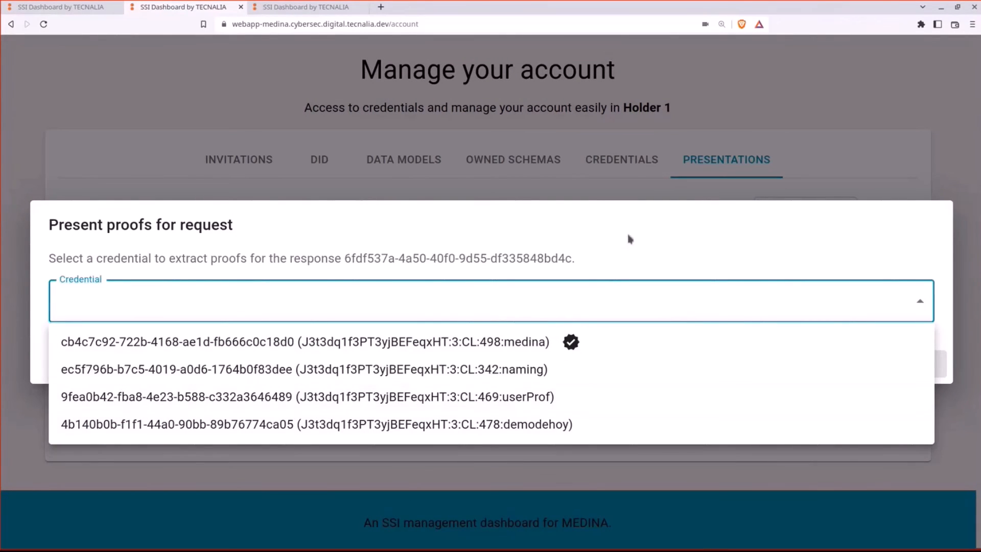
click(608, 185)
click(622, 182)
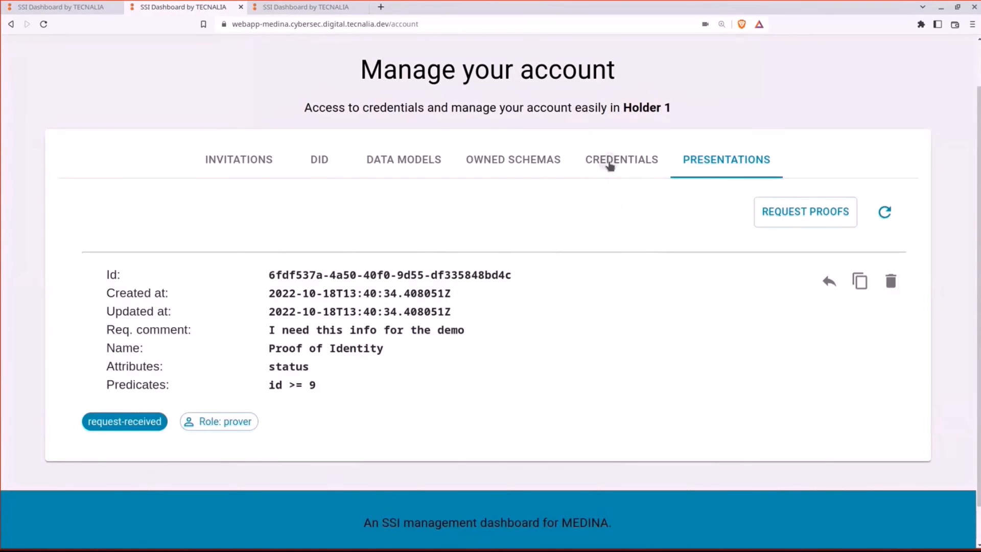
click(610, 161)
scroll(465, 245, down, 2)
scroll(554, 453, up, 2)
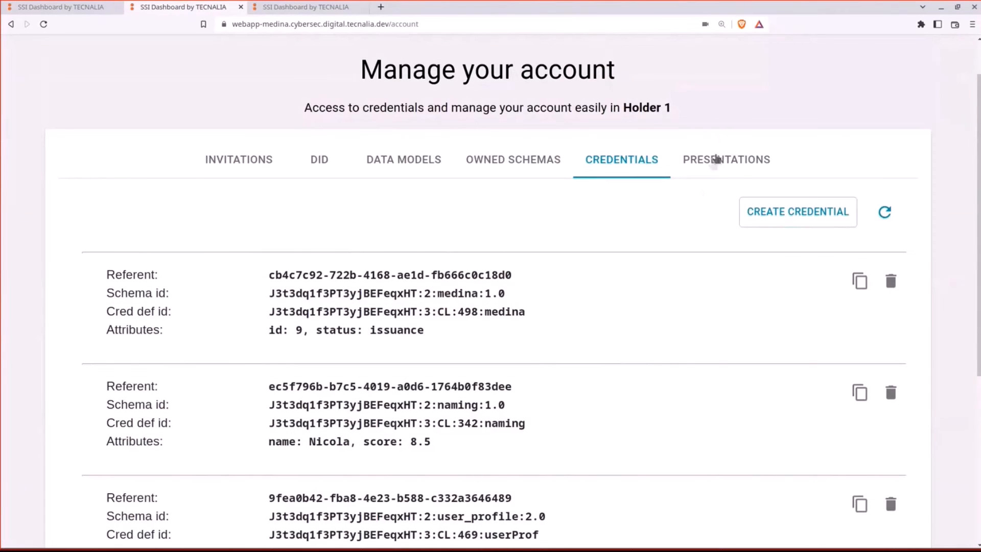
Step: Open the proof response for Holder 1's received request and try the naming credential
click(707, 159)
click(829, 281)
click(692, 311)
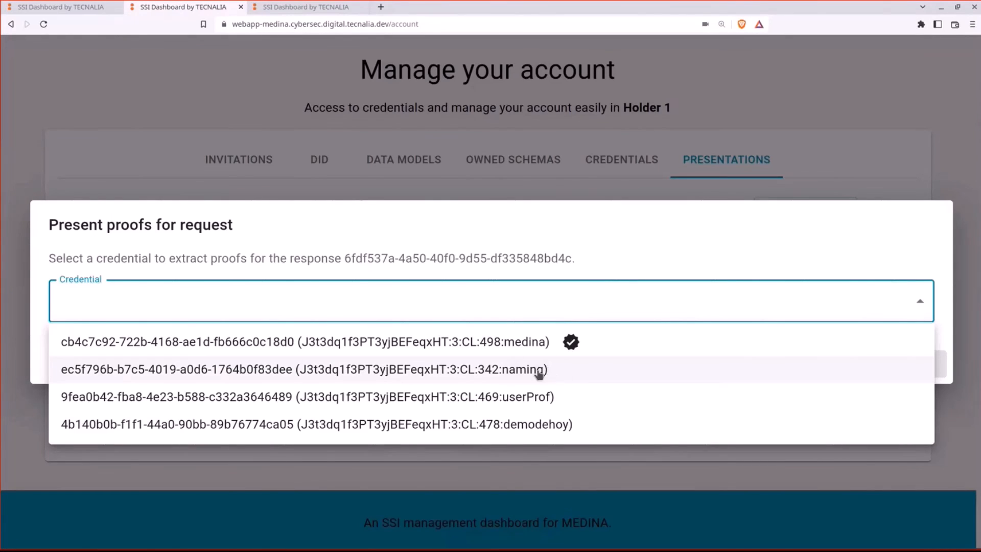
click(551, 377)
drag(436, 329, 203, 329)
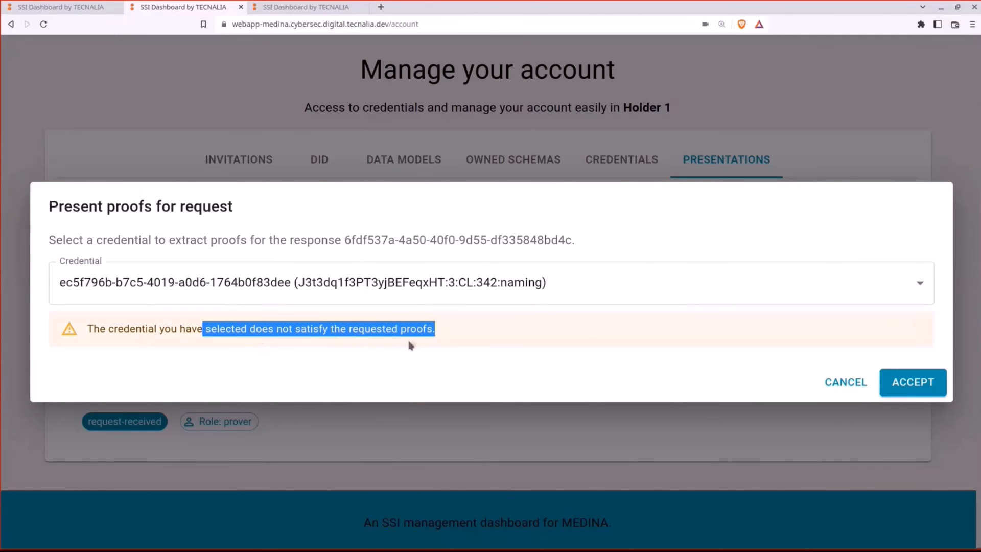
click(454, 334)
Step: Present the proofs from Holder 1's medina credential after checking its status and id attributes, and refresh the presentations
click(458, 286)
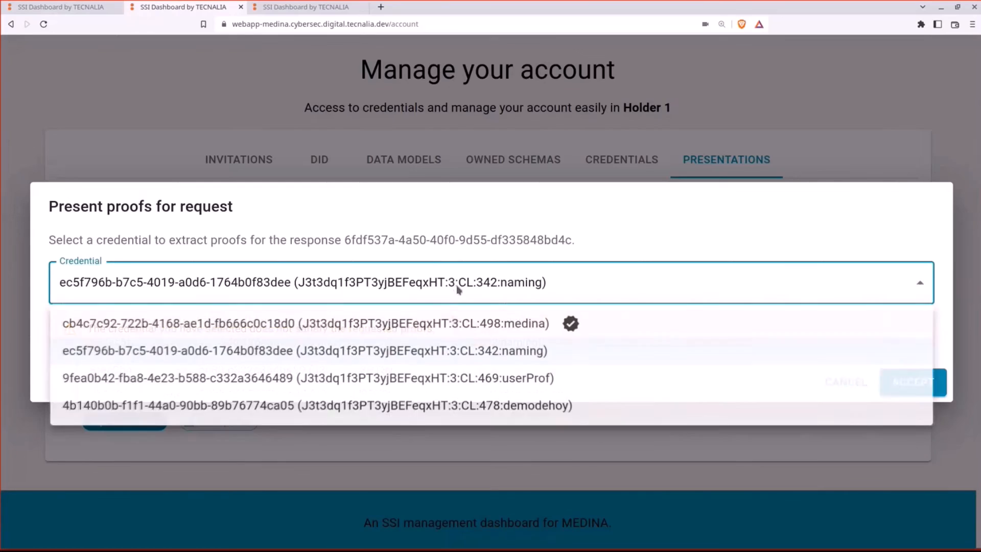
click(452, 322)
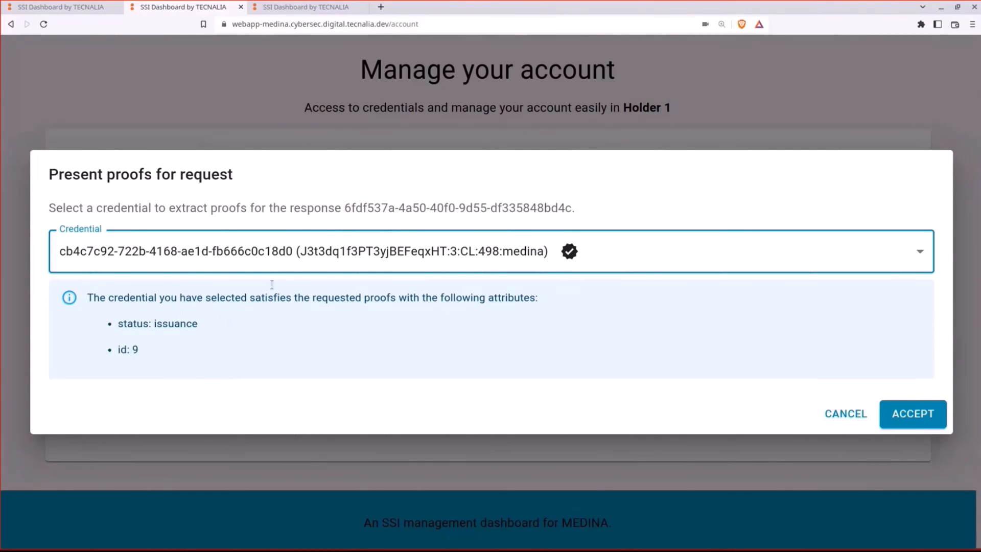
double_click(141, 324)
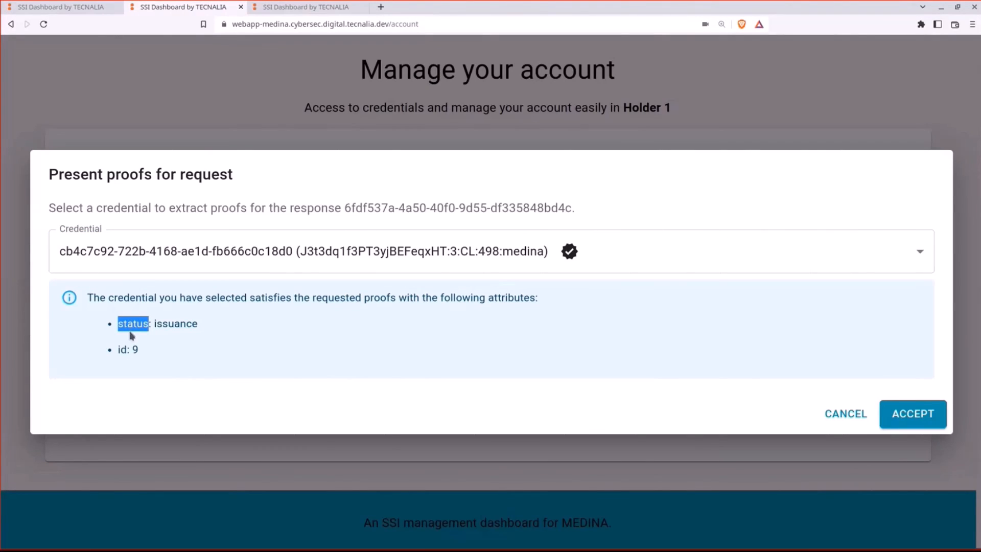
double_click(122, 351)
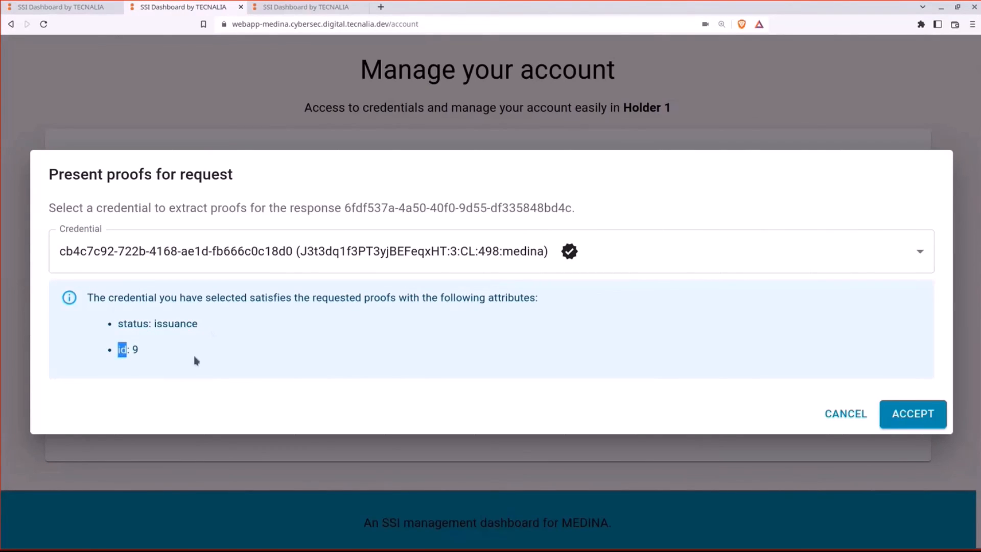
drag(197, 361, 138, 318)
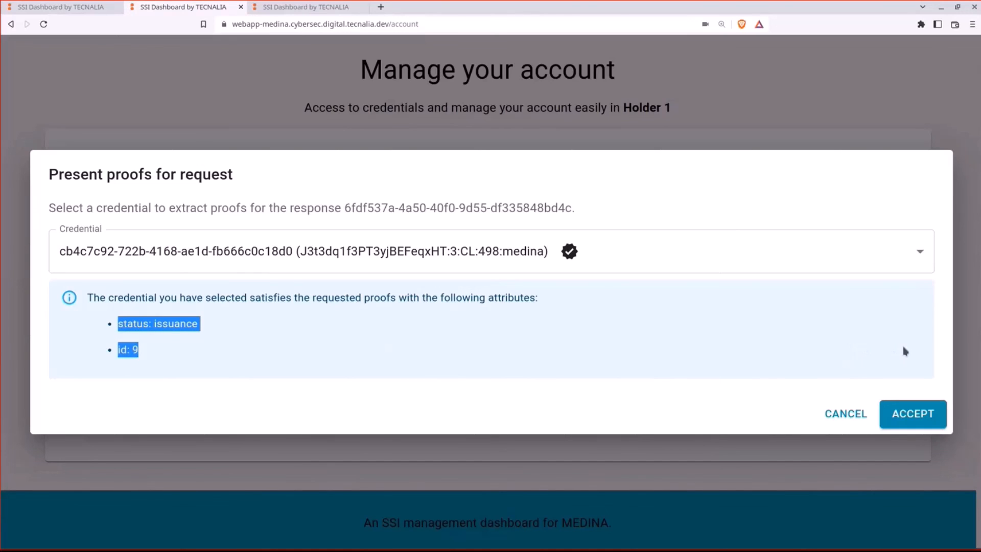
click(914, 418)
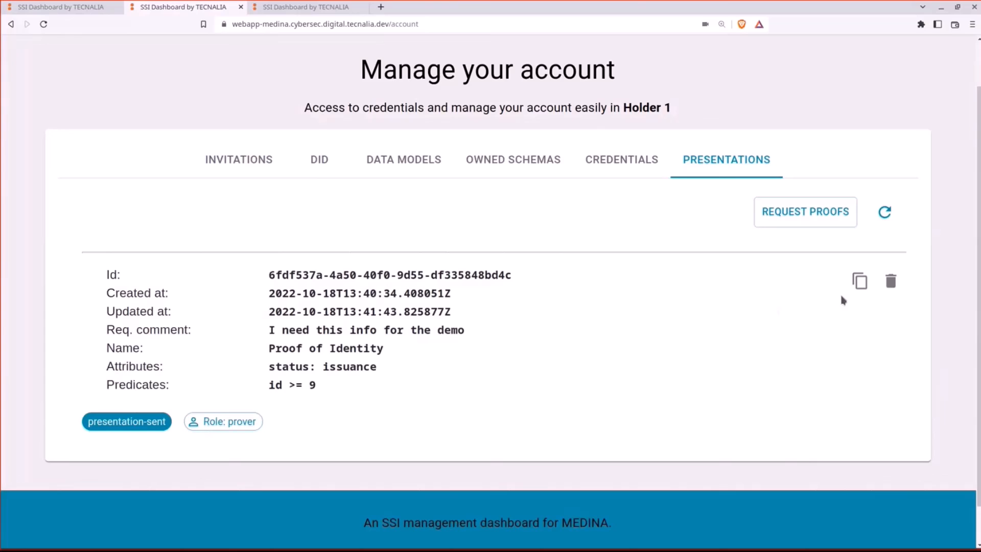
click(885, 212)
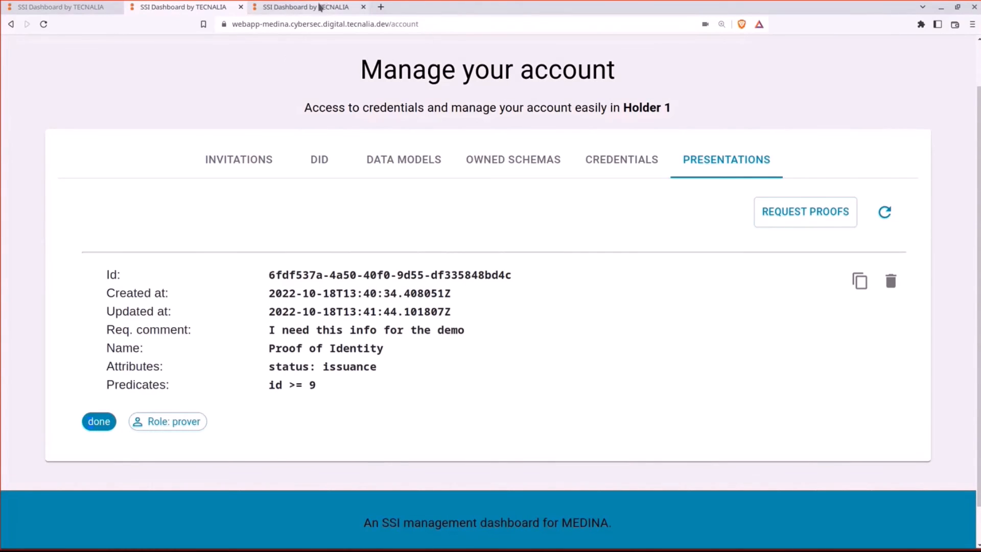
Step: Refresh the Verifier's presentations and examine the proof request's state, role, verification mark and received attributes
click(303, 7)
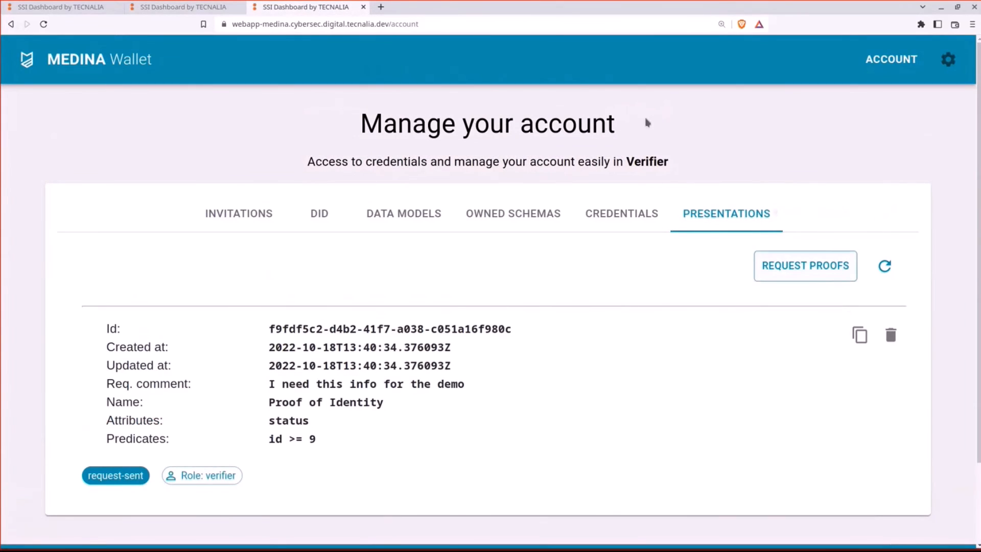
click(884, 264)
scroll(758, 372, down, 1)
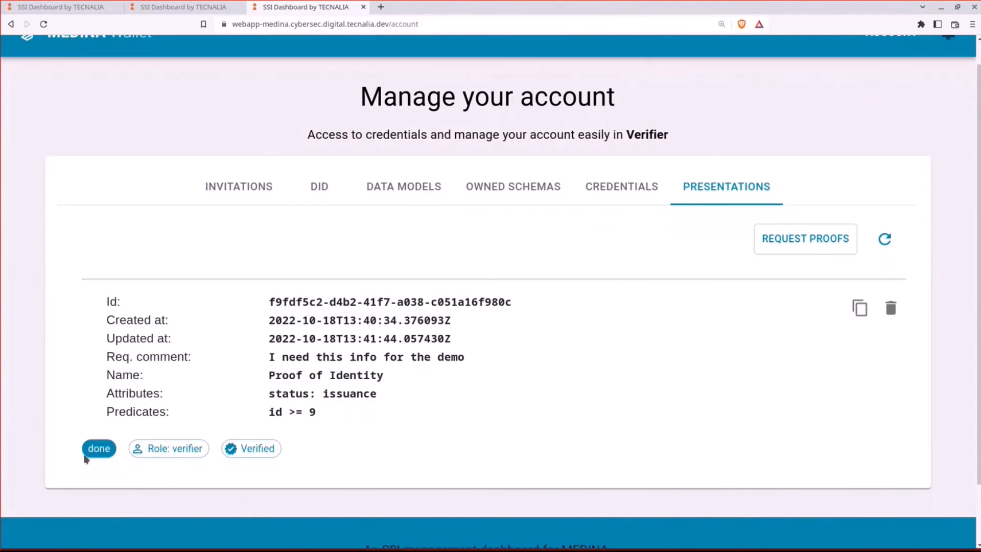
drag(178, 454, 167, 454)
drag(275, 320, 379, 416)
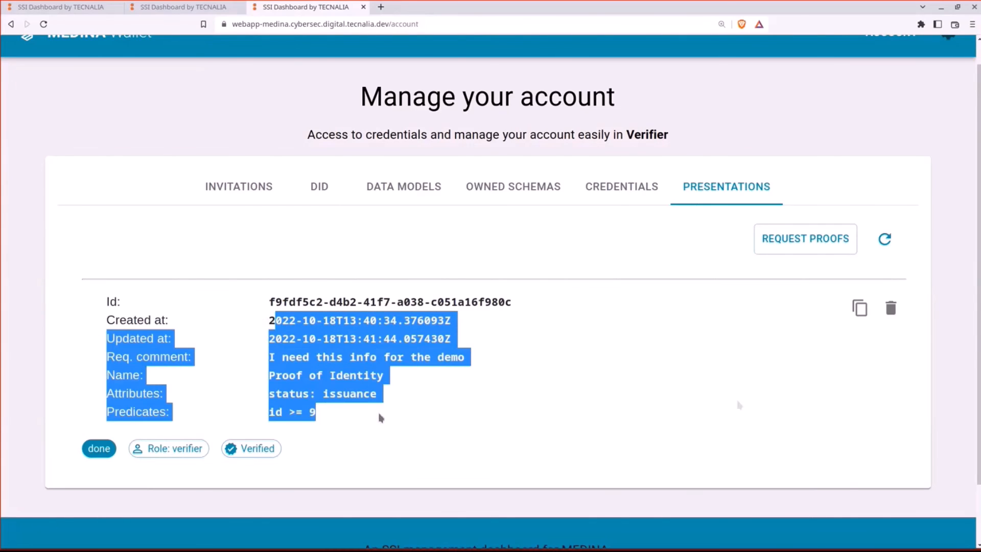